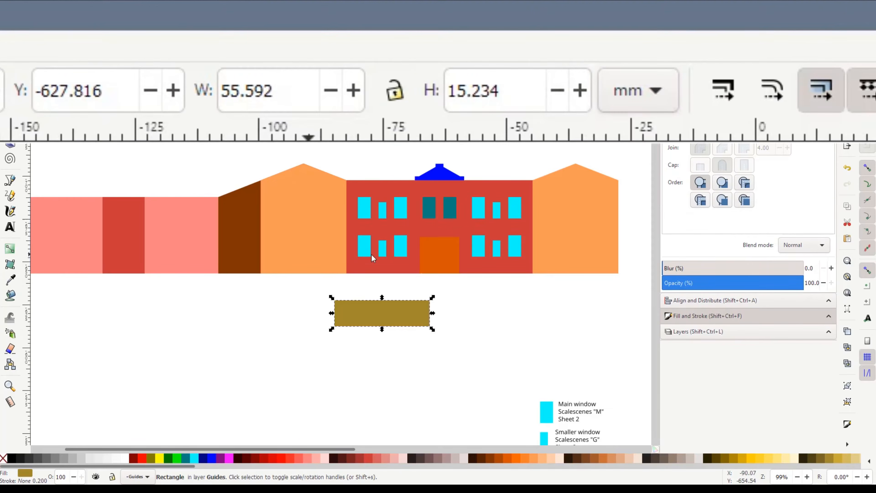
Set the height of the gold rectangle to 20 mm
triple_click(433, 39)
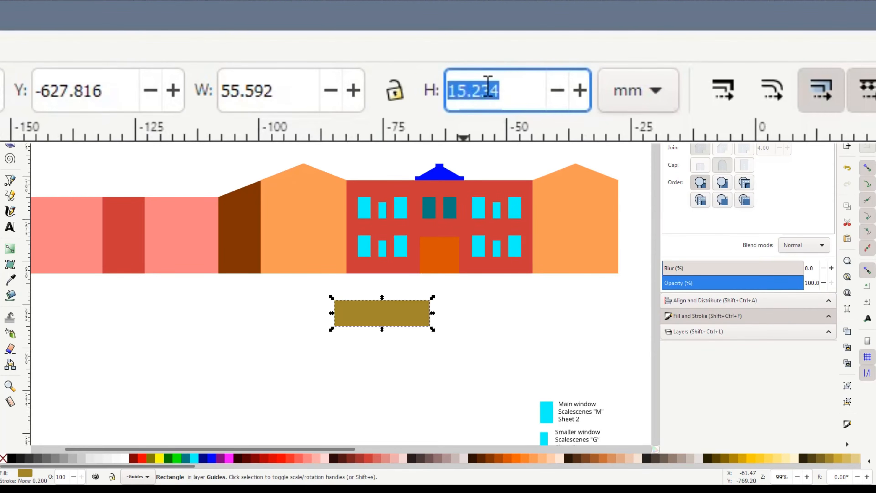
type("20")
key("Return")
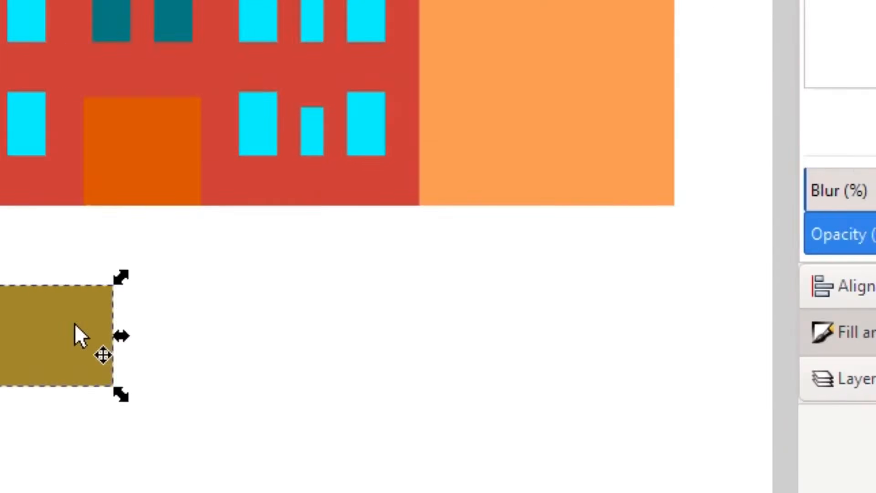
Snap the gold rectangle beneath the building's lower-right corner and stretch its left edge to the building's far left end
left_click_drag(418, 318, 604, 283)
left_click_drag(662, 189, 665, 206)
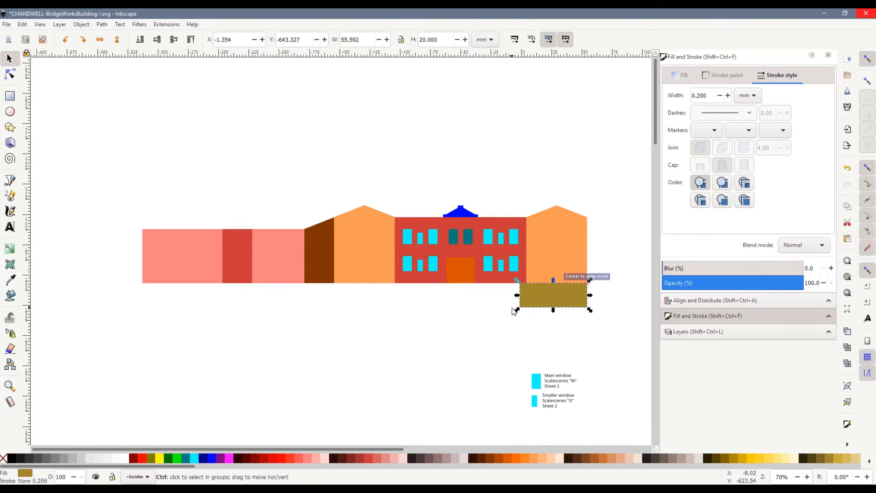
left_click_drag(516, 296, 142, 274)
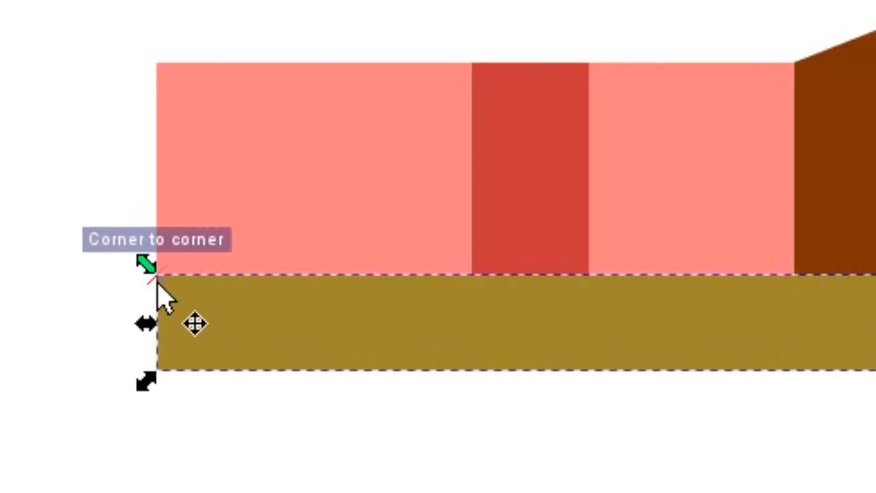
scroll(145, 280, "up", 3)
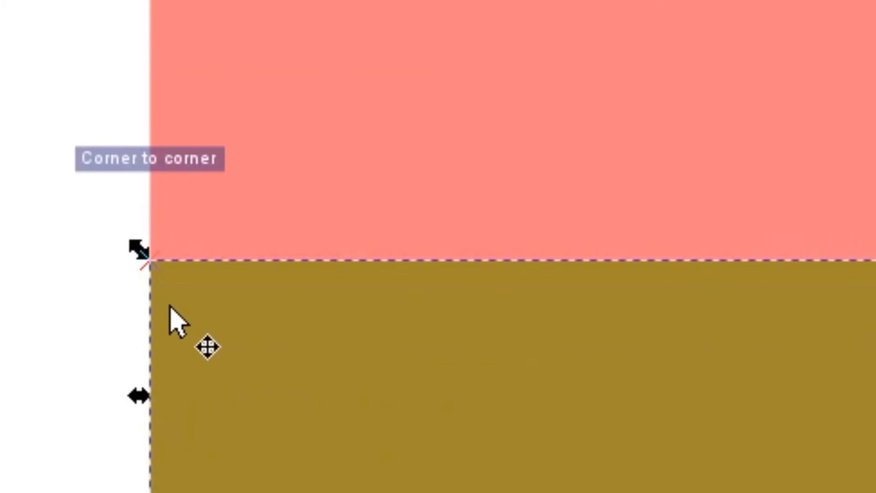
key("Escape")
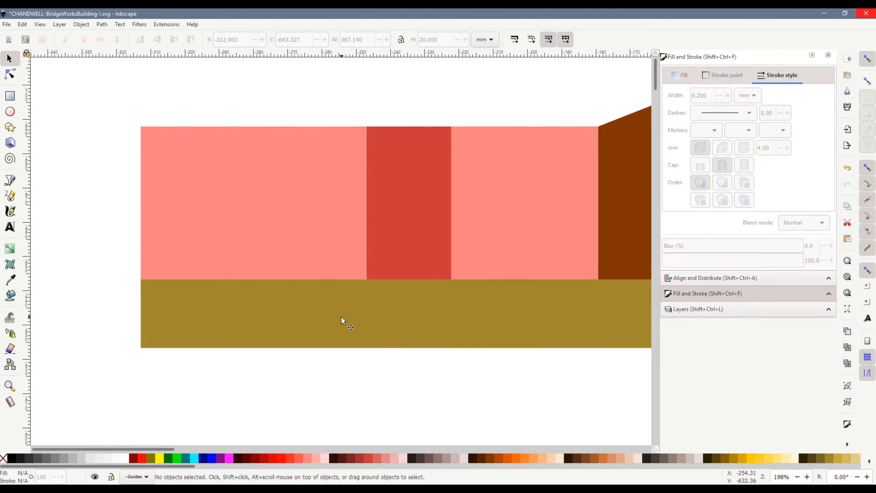
Extend the leftmost pink wall and the adjoining red section down to snap to the gold strip's lower edge
left_click(336, 264)
left_click_drag(254, 281, 253, 346)
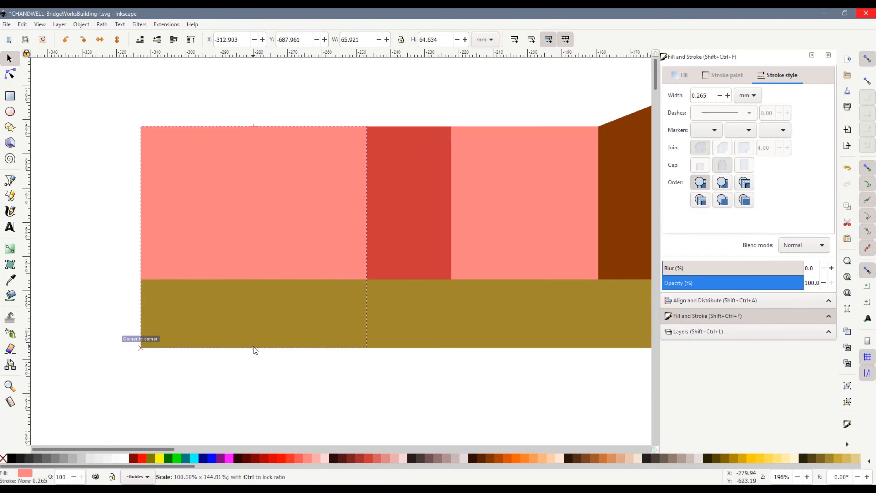
left_click(390, 270)
left_click_drag(409, 279, 405, 348)
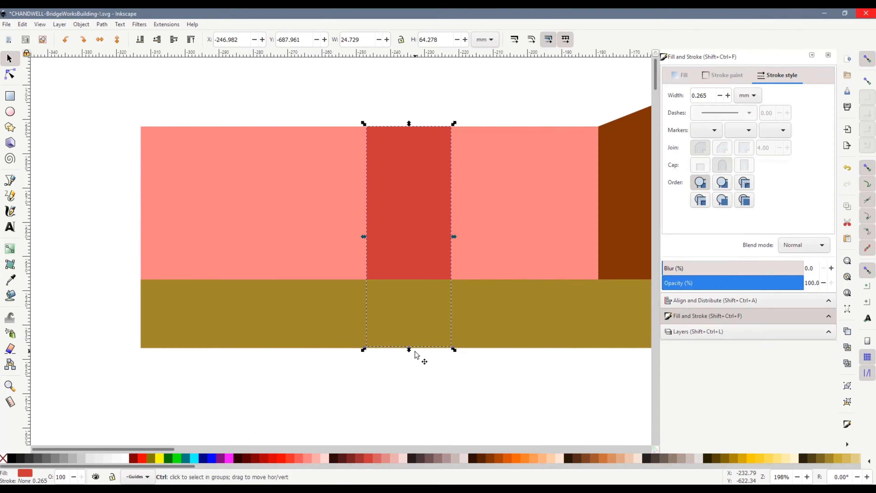
scroll(415, 351, "up", 3)
left_click_drag(408, 350, 410, 353)
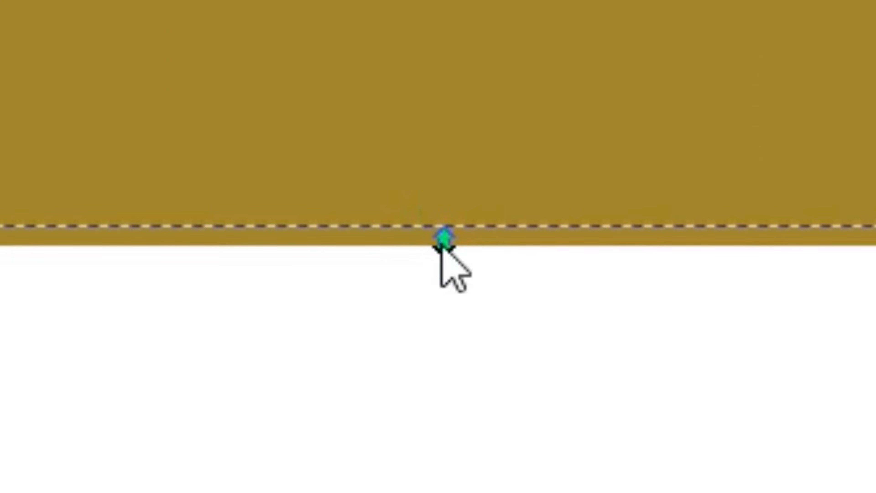
left_click_drag(453, 267, 454, 267)
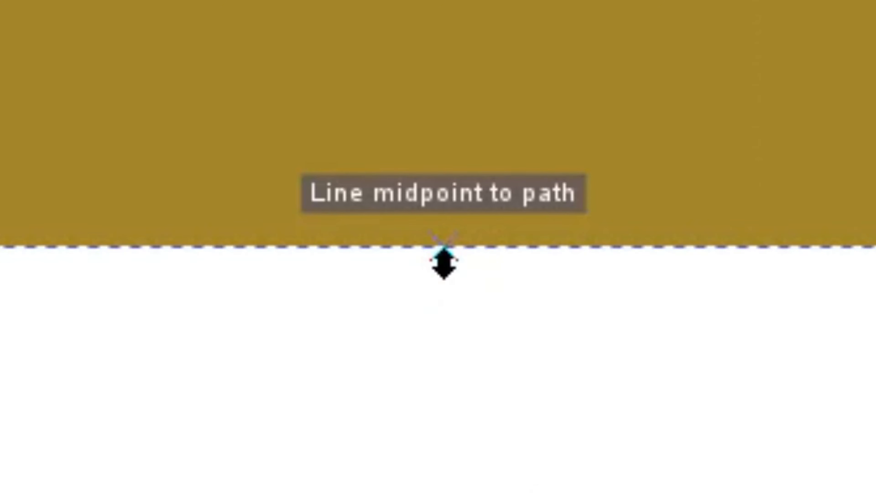
left_click(874, 310)
scroll(875, 51, "down", 2)
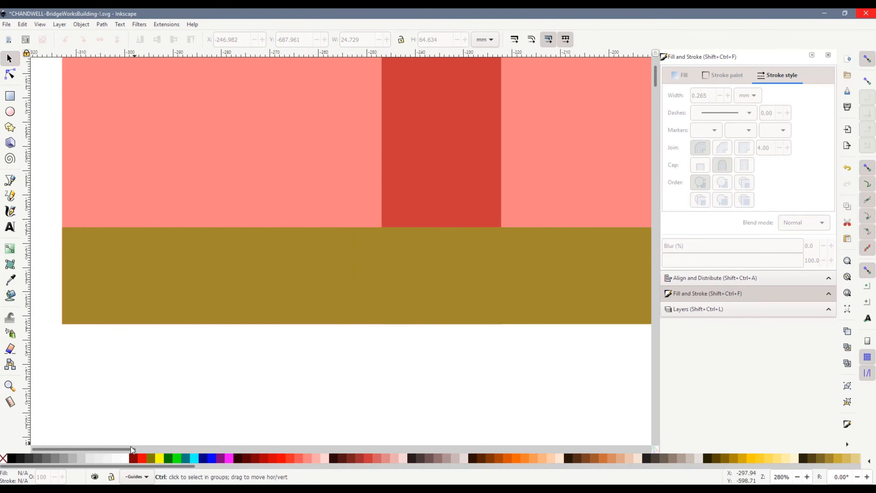
Send the gold strip behind all other objects and extend the second pink wall down to the strip's lower edge
scroll(131, 449, "right", 5)
scroll(359, 342, "down", 2, "ctrl")
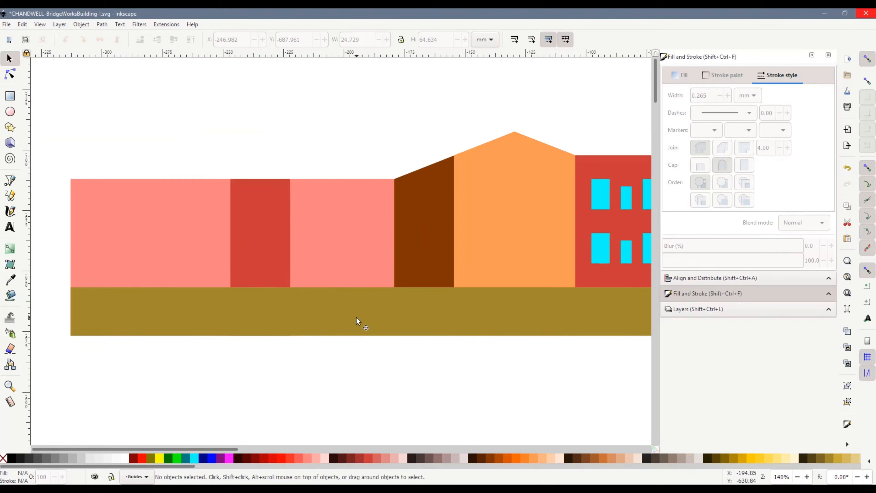
left_click(357, 319)
left_click(139, 39)
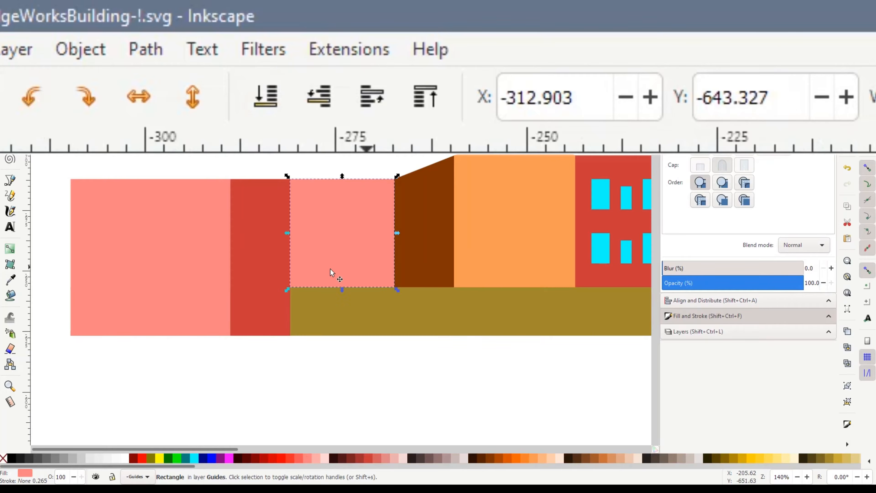
left_click(332, 275)
left_click_drag(340, 315, 339, 337)
Merge the sloping brown wall with the orange gable wall beside it using Union
left_click(422, 276)
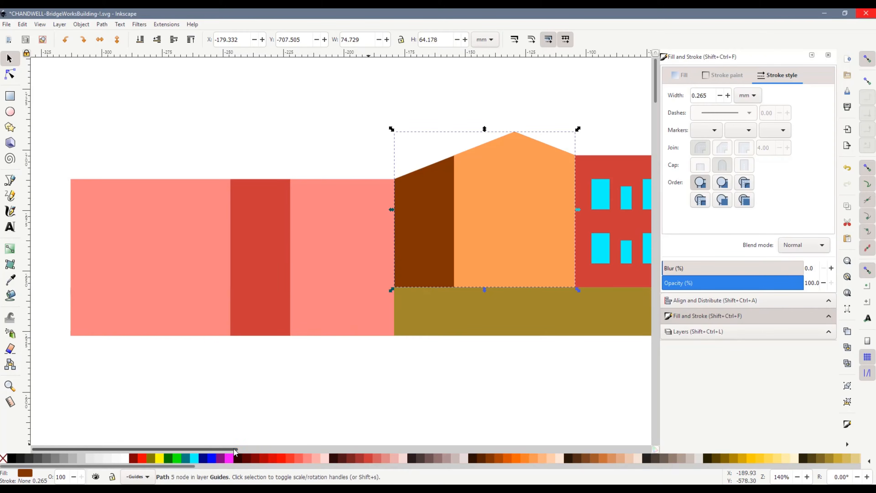
left_click_drag(236, 448, 256, 448)
key("Escape")
left_click(425, 197)
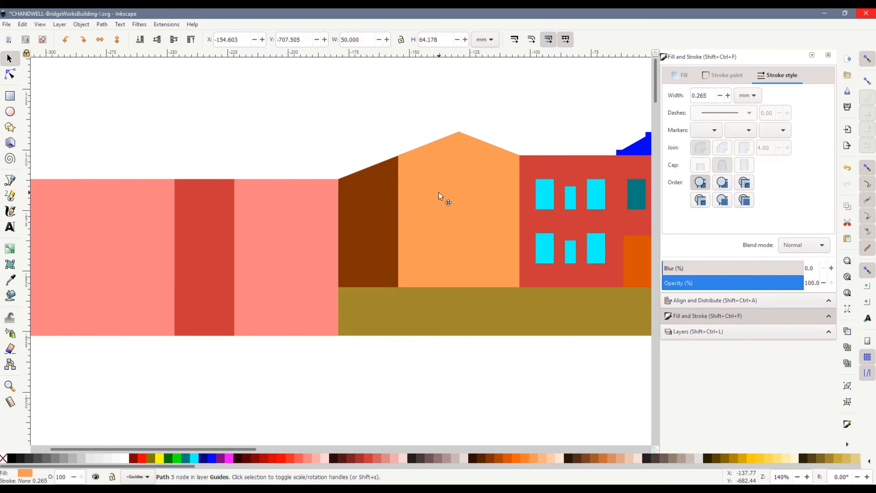
left_click(101, 24)
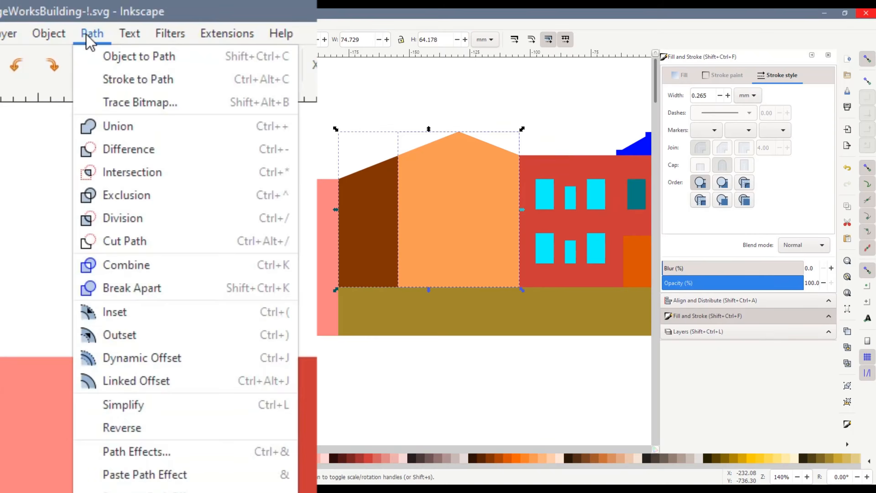
left_click(125, 125)
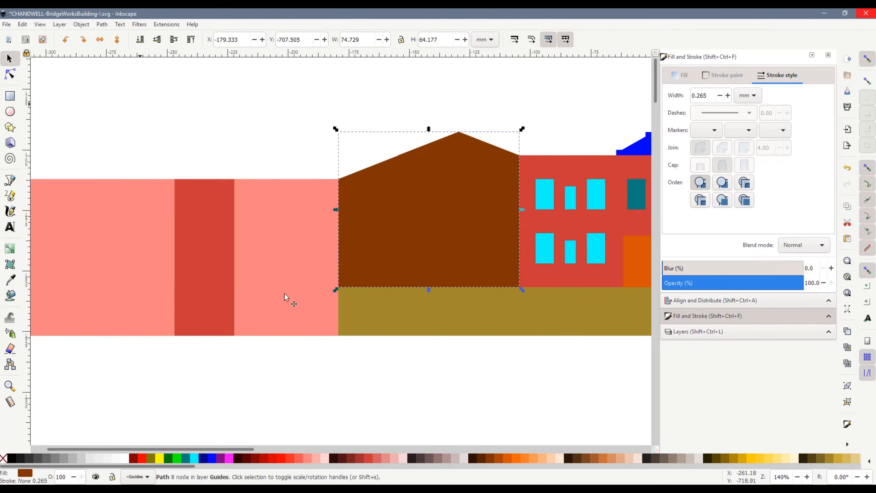
left_click(426, 378)
Draw a rectangle about 74 by 20 mm over the gold strip beneath the brown gable wall and fill it dark red
scroll(434, 412, "down", 1, "ctrl")
scroll(442, 396, "up", 1, "ctrl")
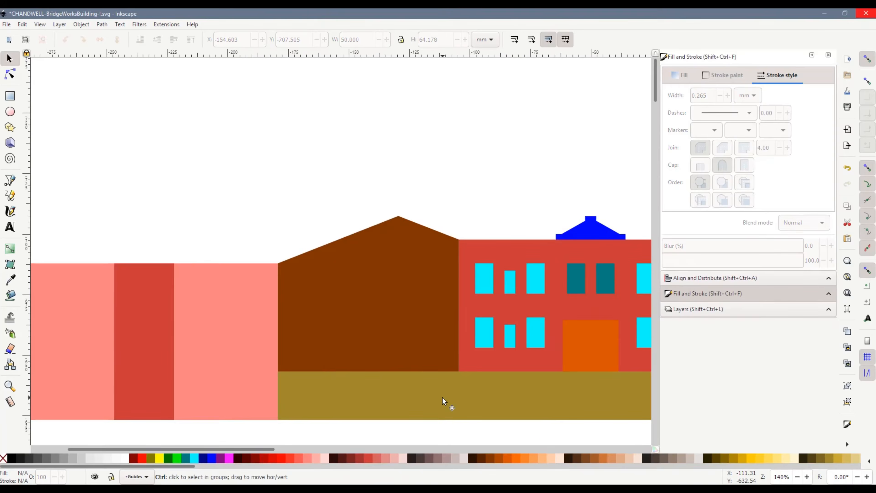
left_click_drag(251, 450, 290, 455)
left_click(9, 95)
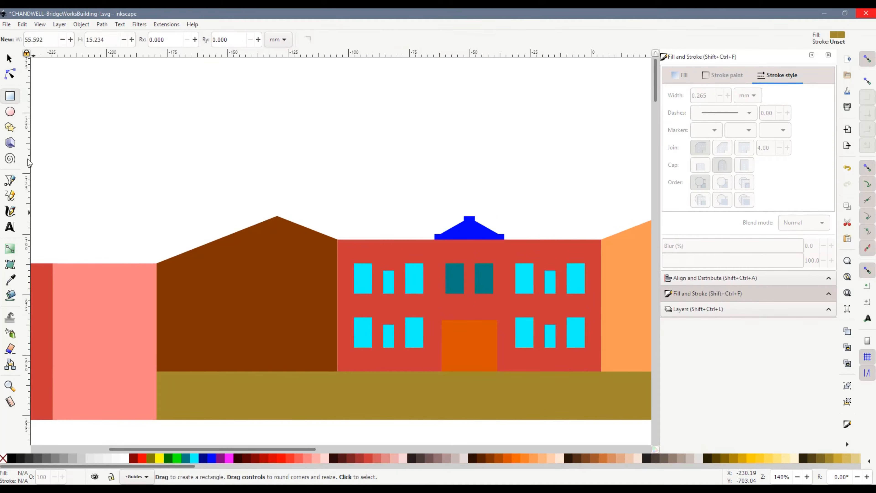
mouse_move(158, 374)
left_mouse_down()
mouse_move(191, 392)
mouse_move(335, 419)
left_mouse_up()
left_click(354, 459)
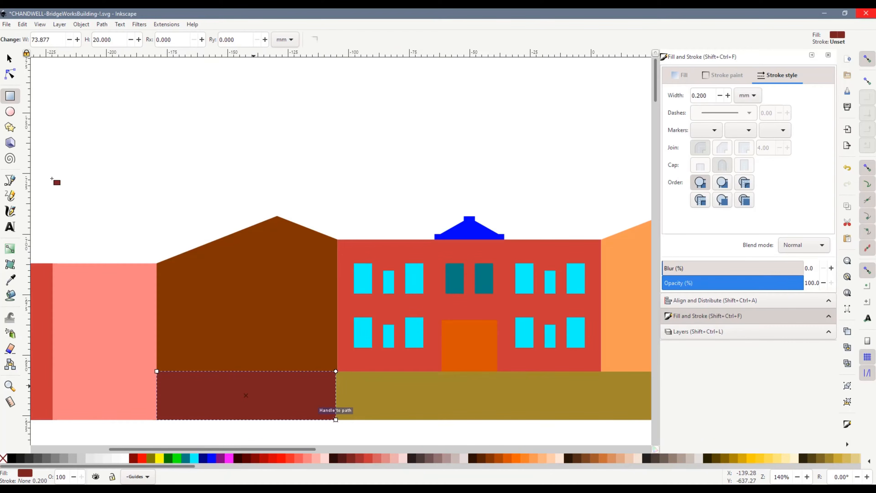
Stretch the dark red rectangle's right edge to snap to the corner between the brown wall and the red facade
key("n")
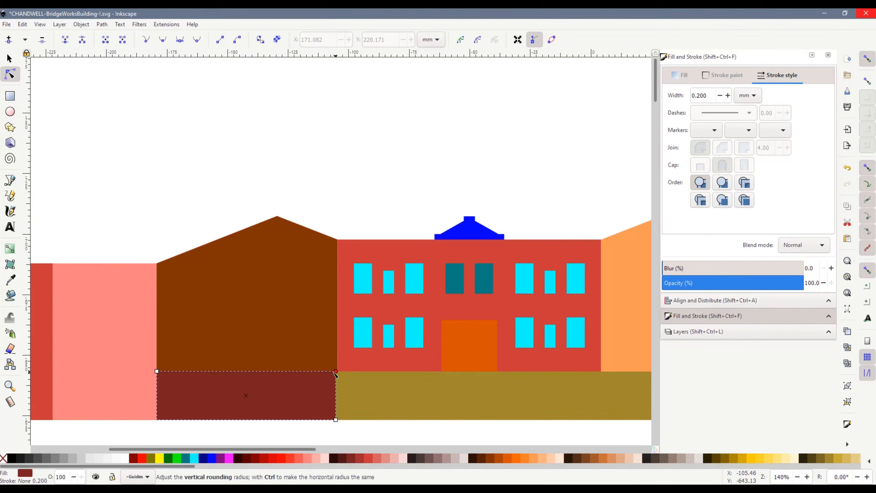
left_click(9, 58)
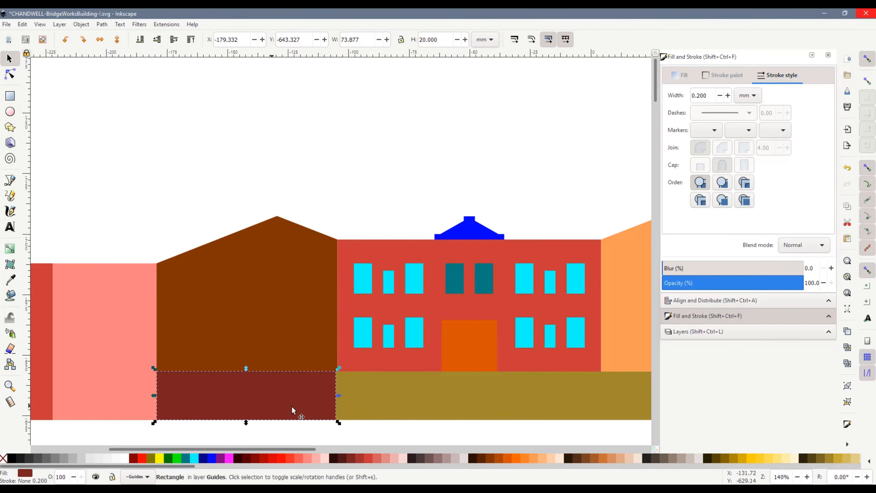
scroll(340, 376, "up", 2)
left_click_drag(330, 355, 332, 352)
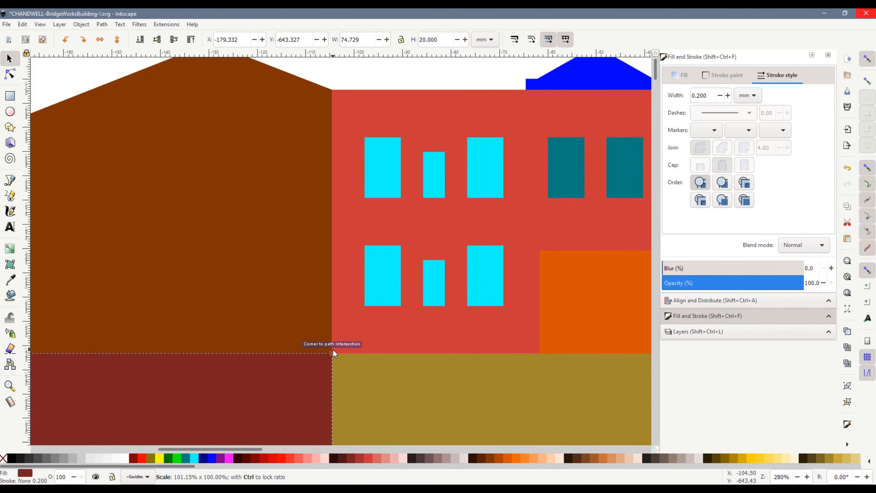
Merge the dark red rectangle with the brown gable wall above it using Union
left_click(237, 308, "shift")
left_click(101, 24)
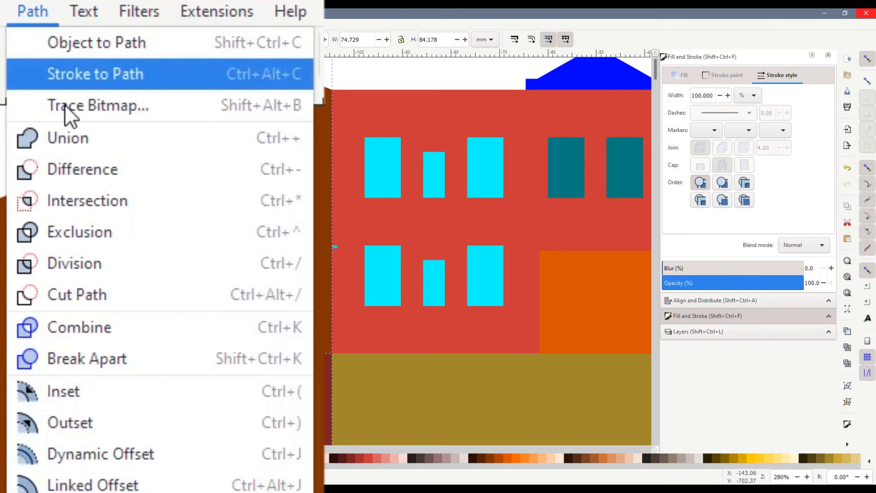
left_click(77, 137)
key("Escape")
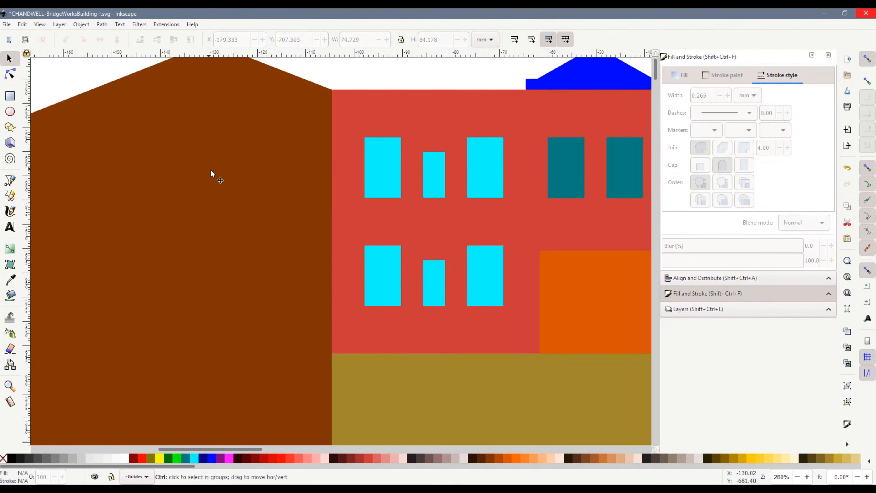
Draw a rectangle over the gold strip directly beneath the orange gable wall, matching the wall's width
scroll(248, 192, "down", 2)
left_click_drag(311, 449, 362, 451)
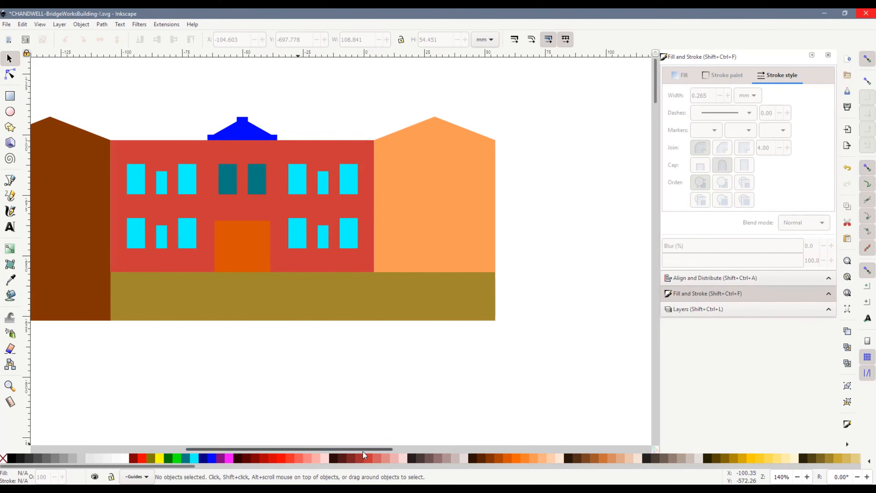
left_click(9, 96)
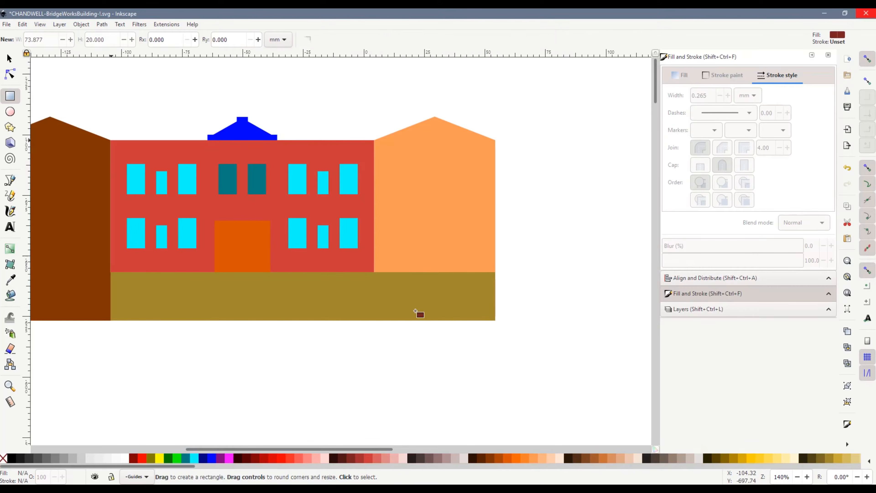
left_click_drag(375, 272, 494, 322)
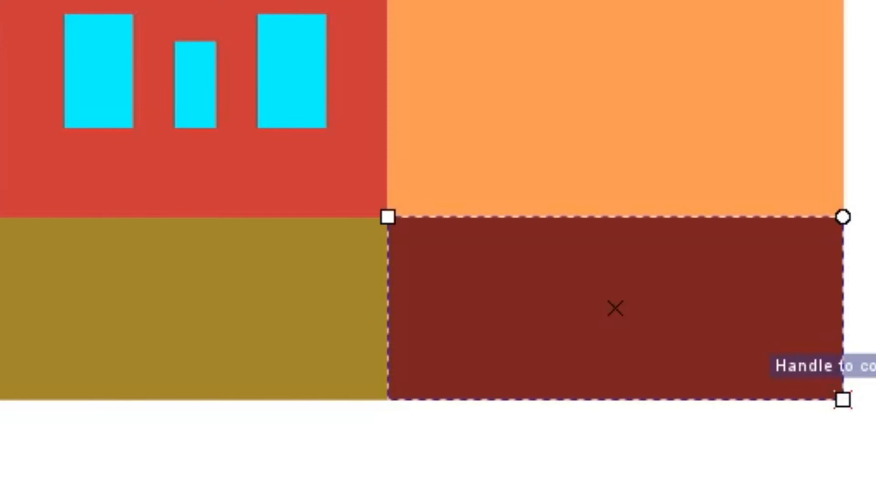
Merge the new rectangle with the orange gable wall above it using Union
key("s")
left_click(689, 130, "shift")
left_click(33, 29)
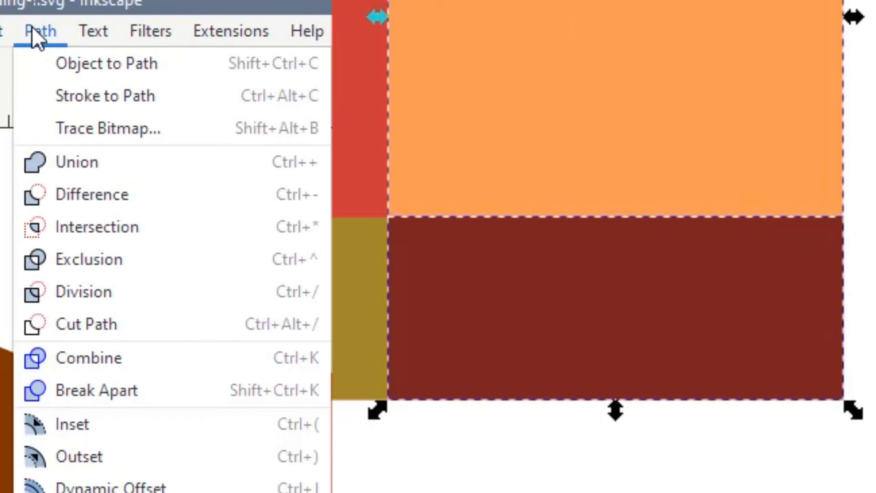
left_click(52, 165)
key("Escape")
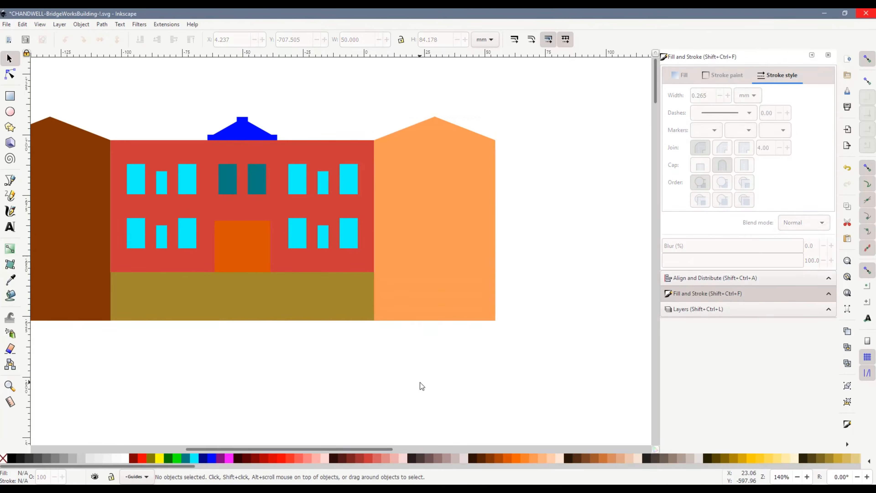
Move the brown gable wall up into the empty area above the building
scroll(326, 375, "down", 2)
left_click_drag(324, 448, 258, 461)
scroll(201, 312, "up", 4)
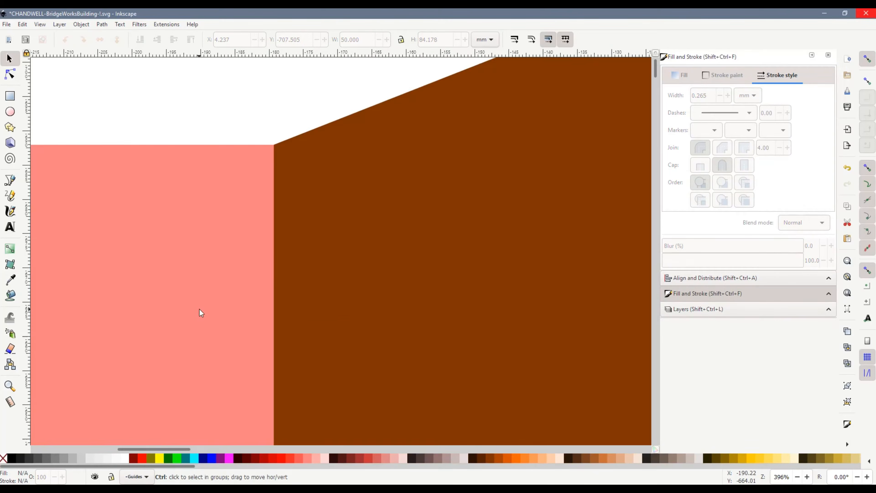
scroll(389, 292, "down", 3)
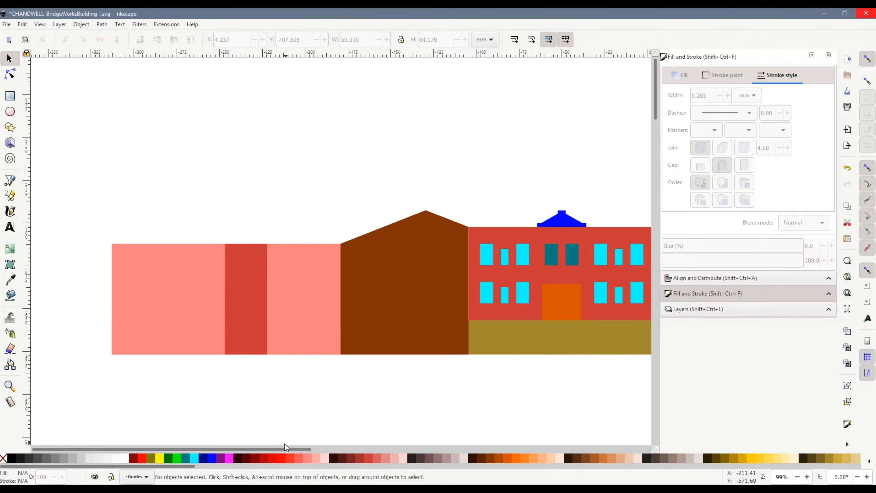
left_click_drag(285, 449, 363, 441)
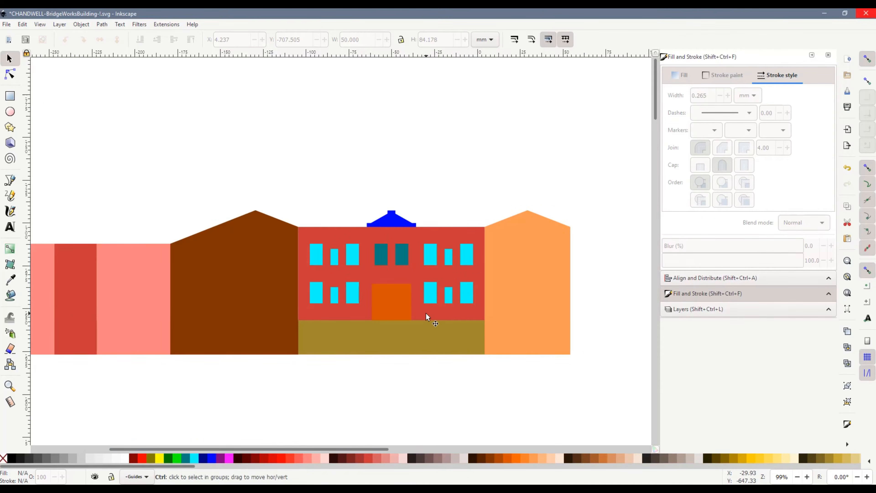
scroll(427, 315, "down", 1)
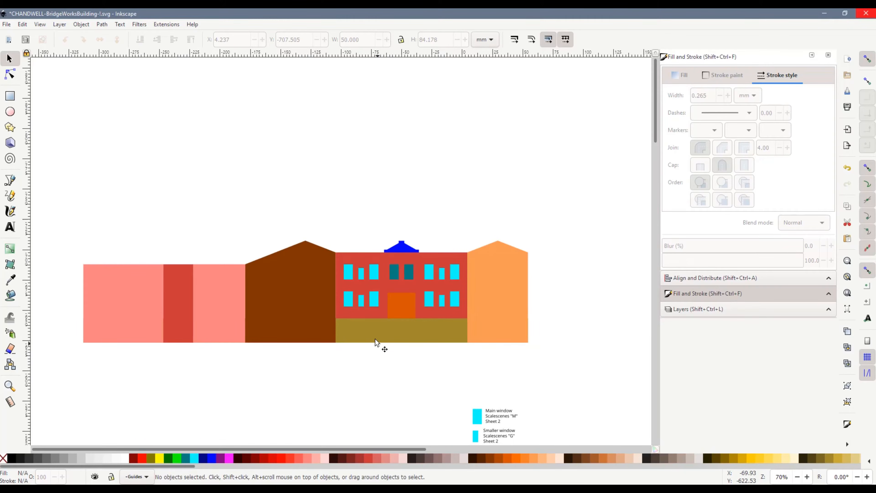
left_click_drag(294, 303, 293, 178)
Move the orange gable wall from the right end to snap against the left side of the red facade
left_click_drag(494, 302, 302, 292)
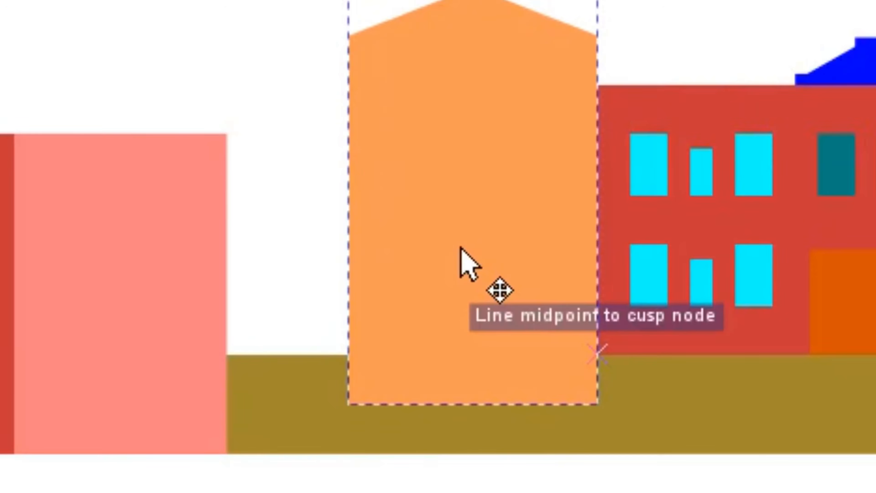
left_click_drag(460, 247, 472, 273)
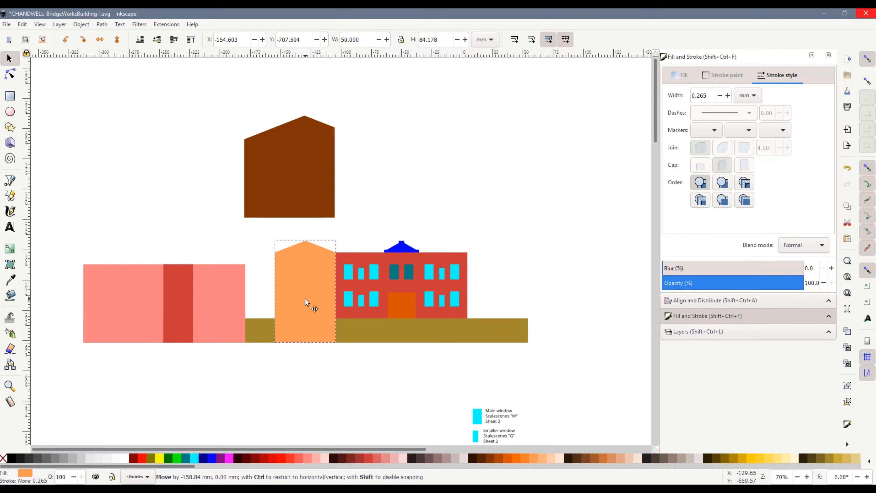
left_click_drag(306, 299, 306, 299)
Flip the brown gable wall horizontally and snap it against the right side of the red facade
left_click(297, 204)
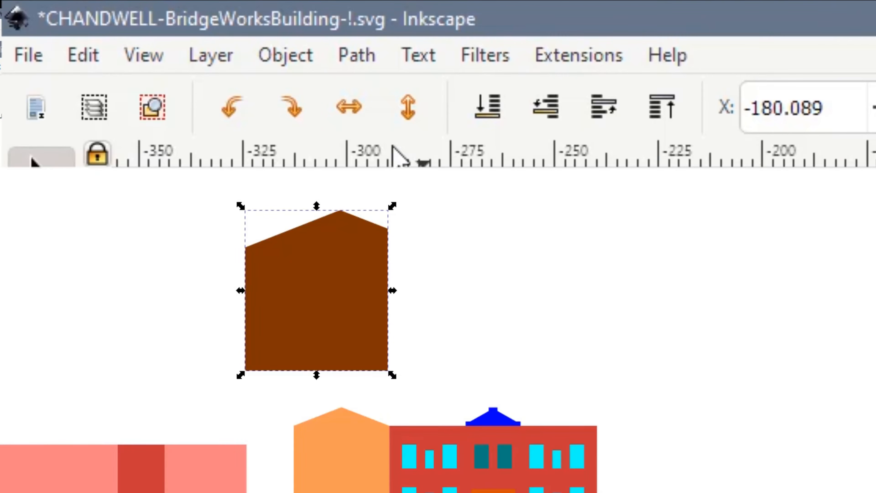
left_click(349, 110)
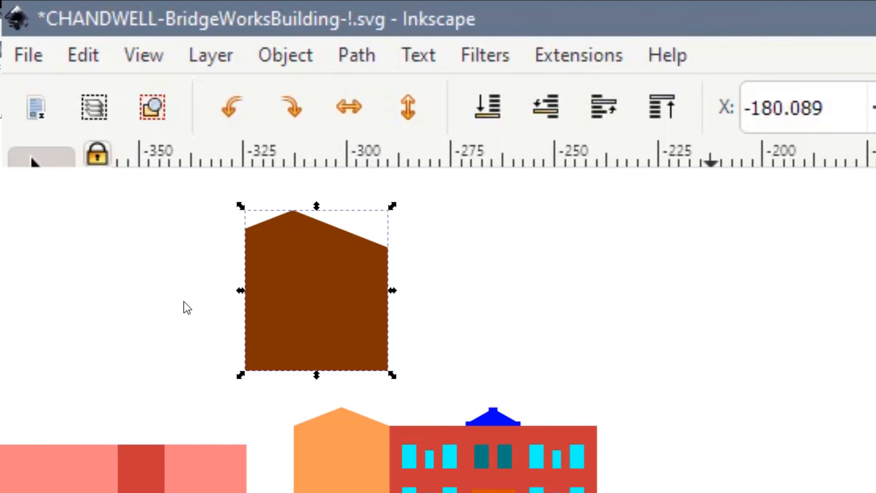
left_click(236, 303)
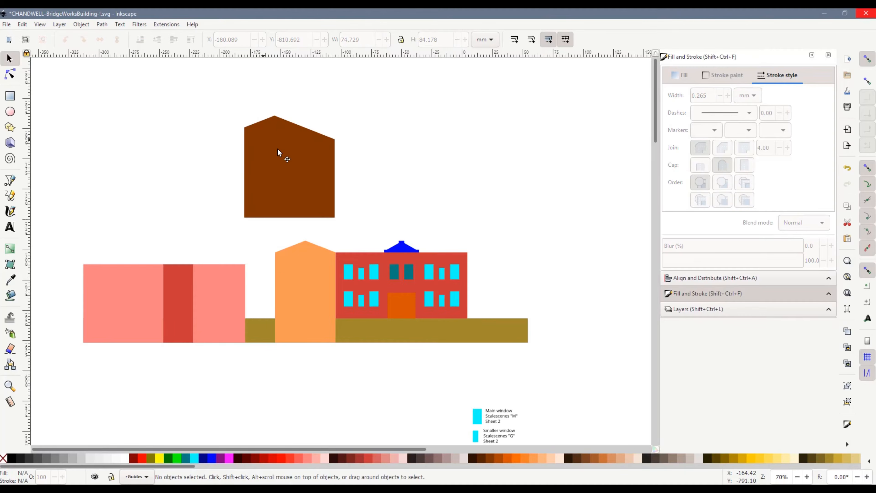
left_click_drag(280, 153, 492, 268)
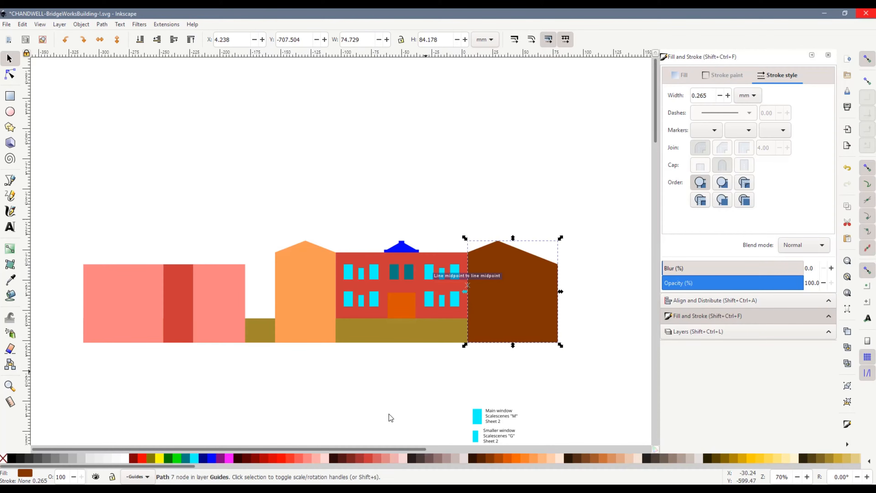
Move the narrower pink wall from the left group to snap against the right side of the brown gable wall
left_click(400, 387)
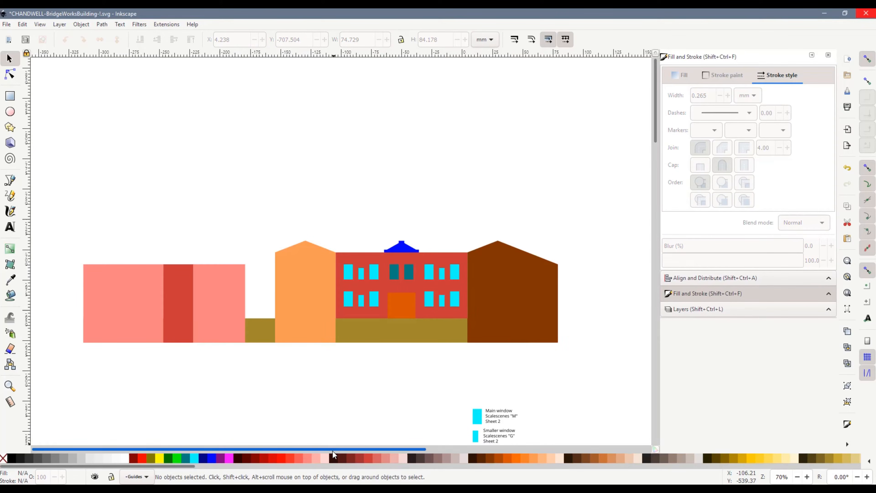
left_click(225, 315)
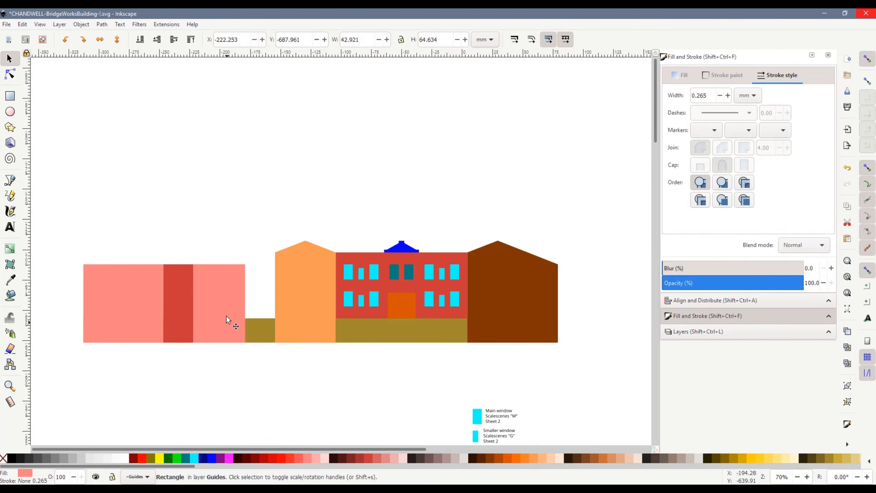
mouse_move(218, 300)
left_mouse_down()
mouse_move(592, 321)
mouse_move(600, 303)
mouse_move(587, 298)
left_mouse_up()
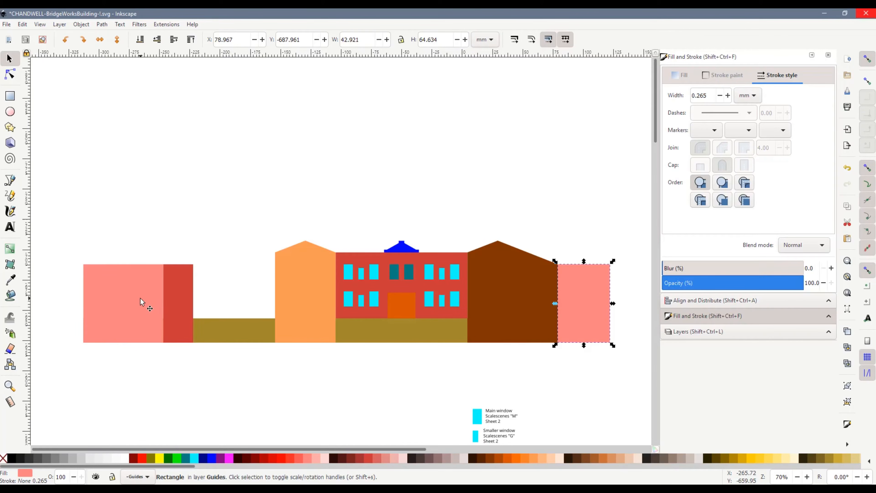
Snap the wide pink wall to the orange gable wall's left side and raise its top edge to the eaves, making it 74.451 mm high
left_click_drag(140, 299, 249, 300)
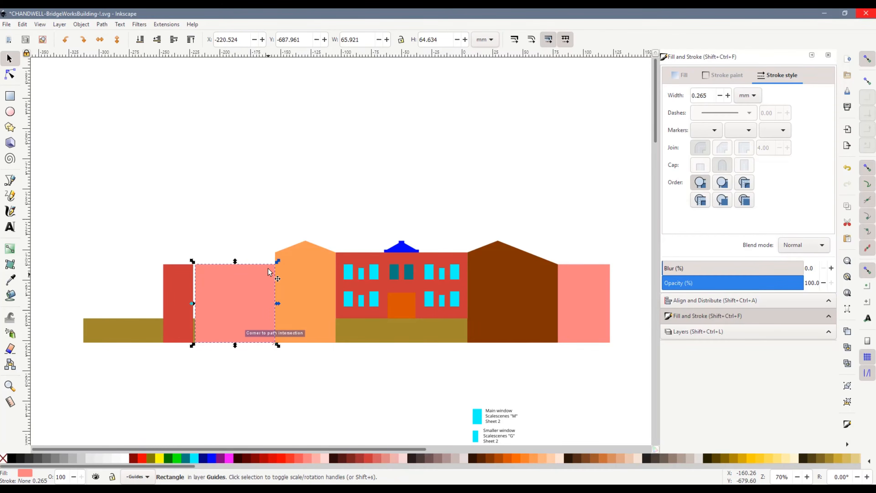
scroll(268, 261, "up", 1, "ctrl")
scroll(267, 261, "up", 3, "ctrl")
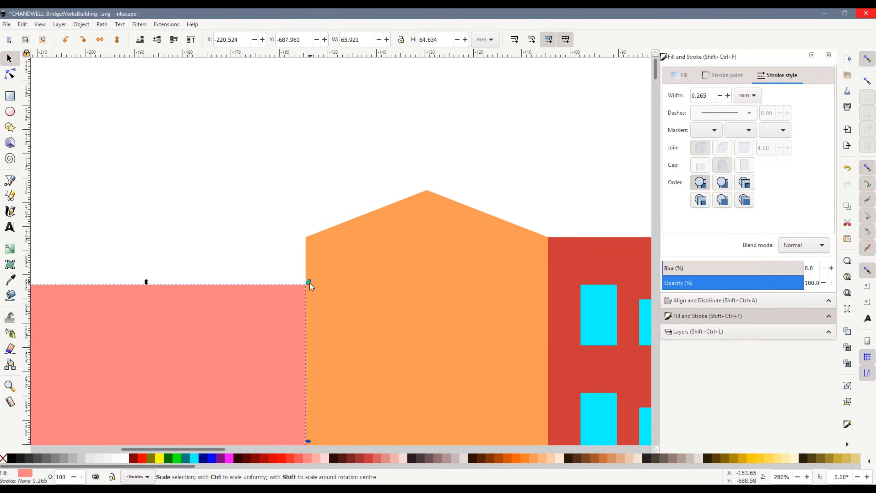
left_click_drag(309, 260, 311, 237)
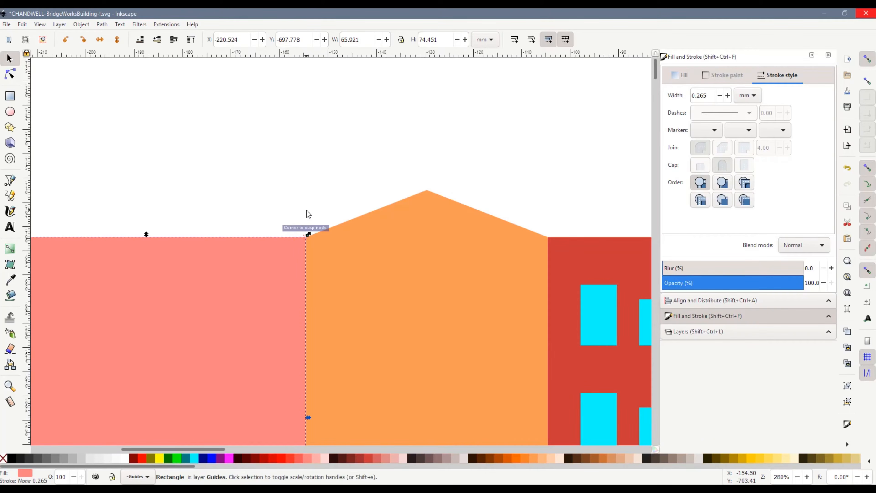
left_click(306, 210)
scroll(411, 303, "down", 3, "ctrl")
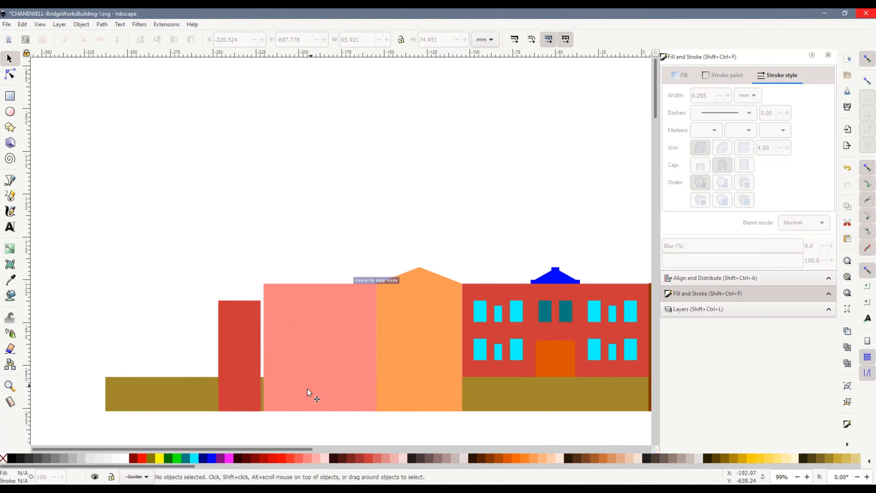
Move the narrow red wall to snap against the left side of the wide pink wall
left_click_drag(302, 448, 347, 449)
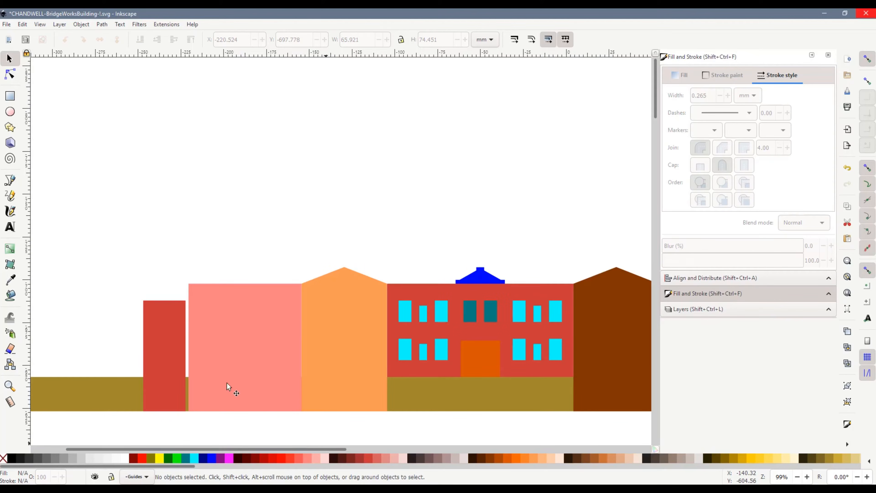
left_click(163, 340)
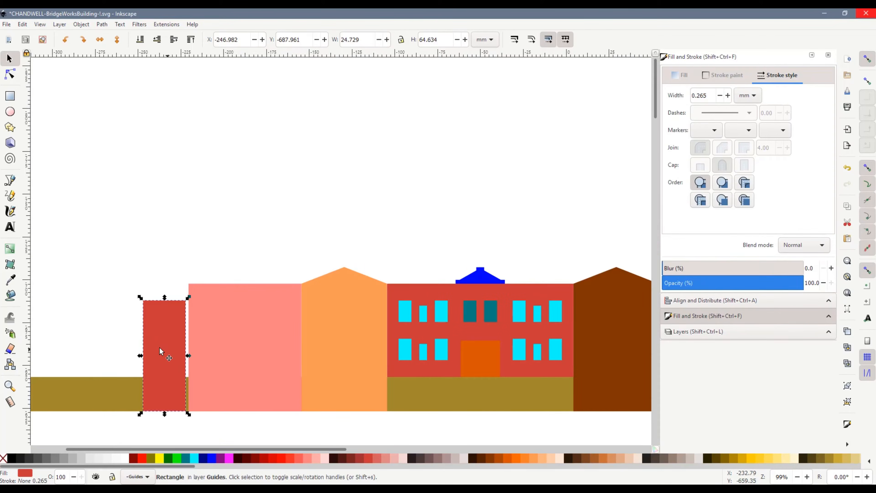
left_click_drag(159, 347, 165, 353)
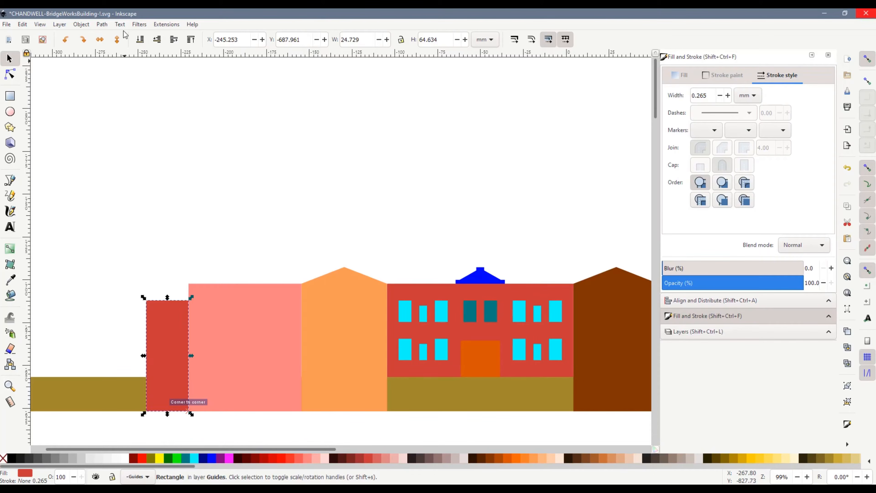
Convert the narrow red wall to a path and raise its top-right node to the pink wall's top corner, giving it a sloped top
left_click(102, 25)
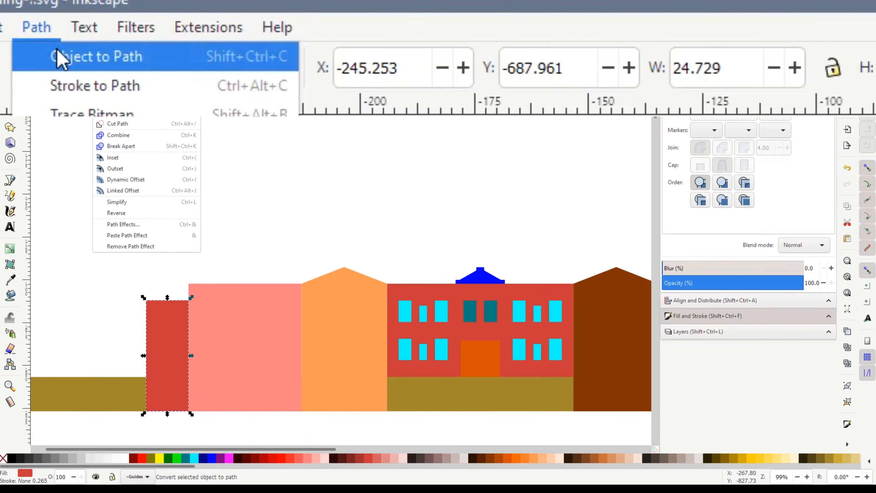
left_click(111, 35)
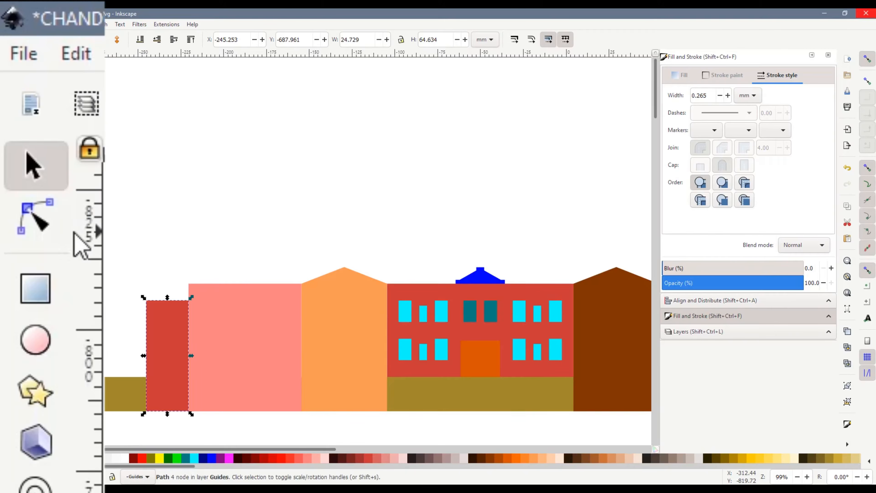
left_click(10, 74)
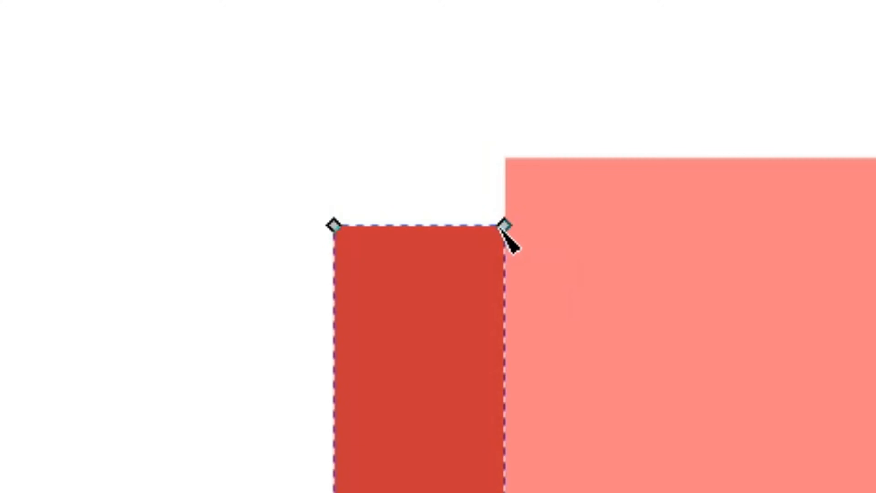
left_click_drag(188, 301, 189, 296)
left_click_drag(510, 206, 515, 160)
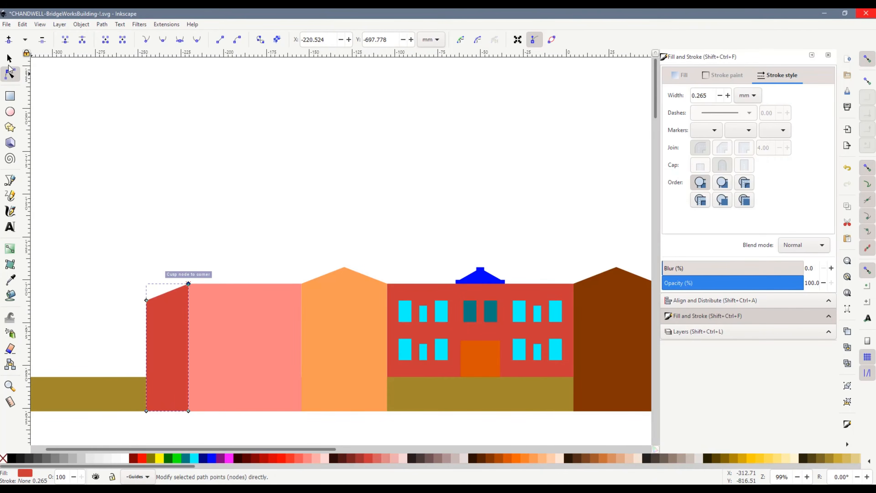
left_click(8, 59)
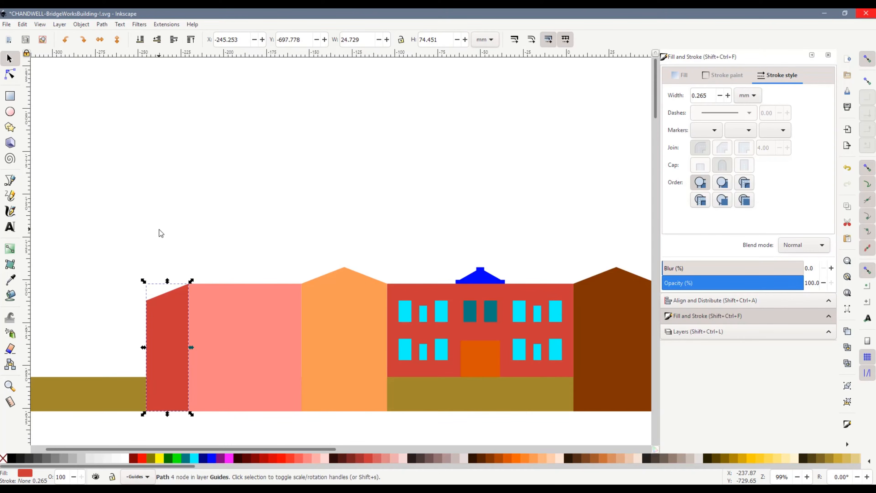
Place the sloped red wall over the left half of the orange gable wall to compare their roof slopes
left_click_drag(179, 310, 341, 294)
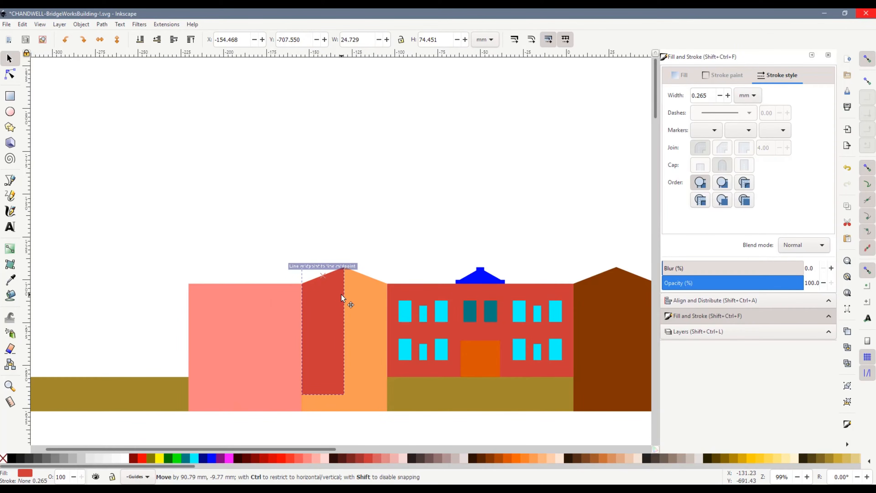
left_click_drag(341, 294, 341, 294)
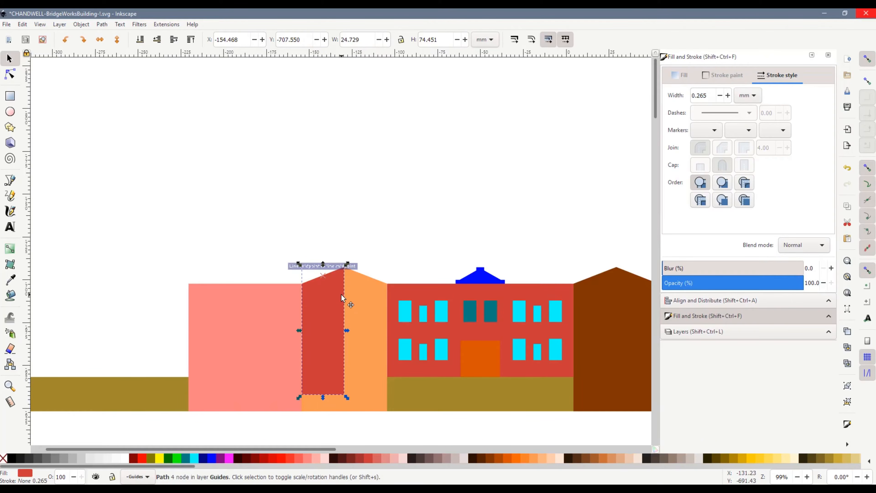
left_click(371, 250)
Move the sloped red wall over the right end of the wide pink wall and raise it to the top of the stack
left_click_drag(326, 302, 283, 314)
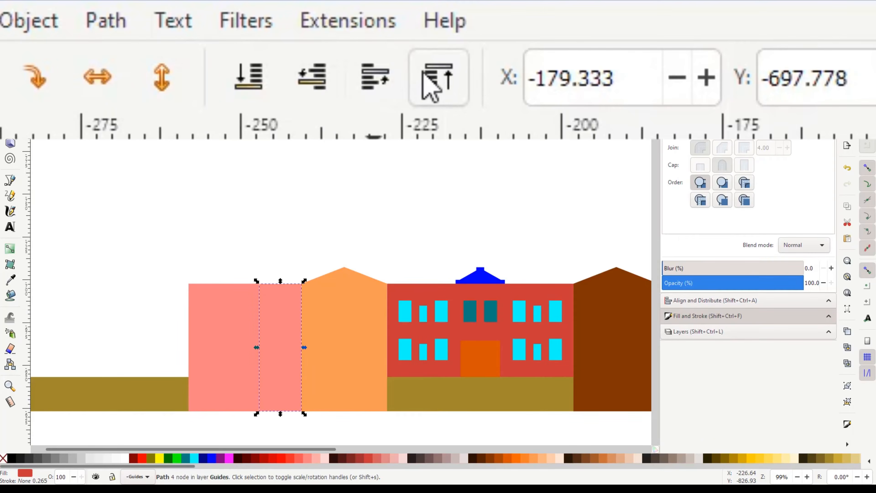
left_click(431, 90)
left_click(344, 255)
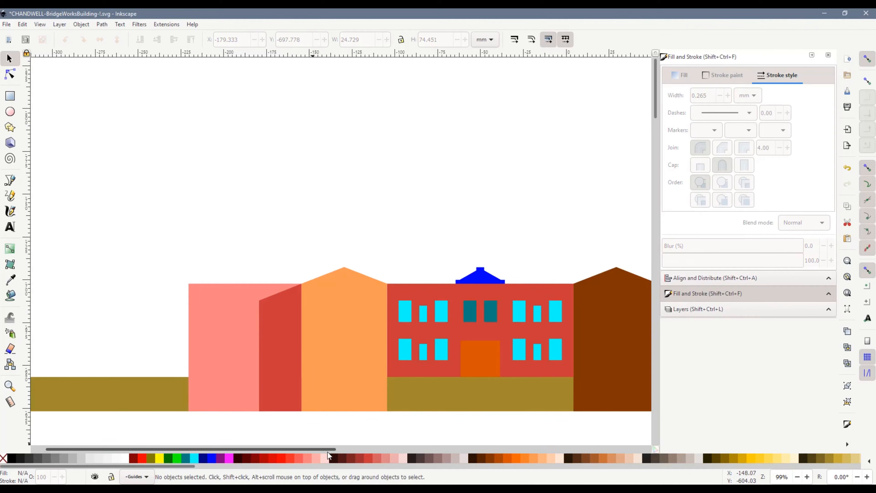
Move the sloped red wall to snap against the right side of the narrower pink wall beyond the brown gable
left_click_drag(329, 449, 386, 460)
left_click_drag(152, 343, 565, 246)
left_click_drag(382, 451, 468, 454)
left_click_drag(405, 275, 514, 375)
left_click(406, 444)
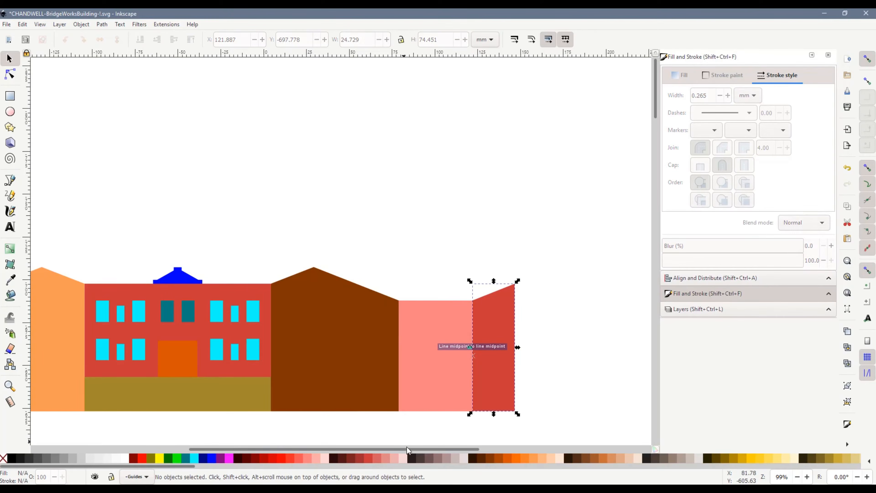
Move the wide pink wall to the far right of the row, snapped against the sloped red wall's tall side
scroll(444, 425, "down", 2)
left_click_drag(202, 387, 504, 377)
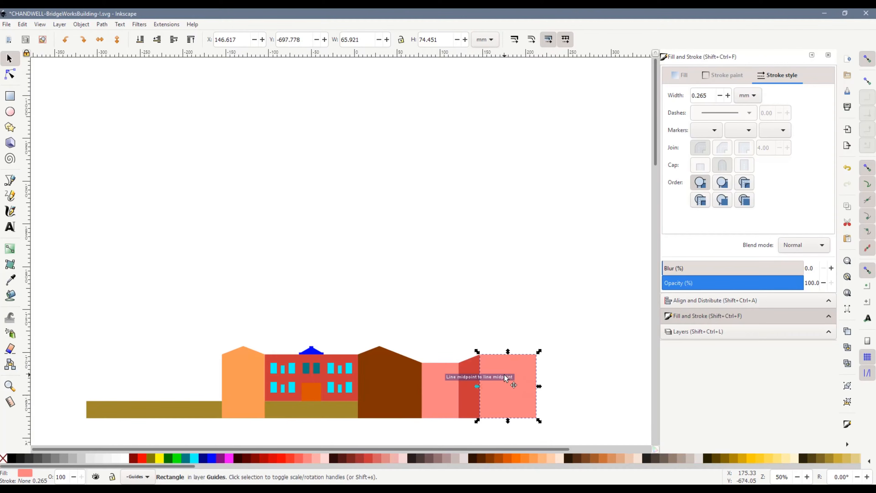
left_click(488, 430)
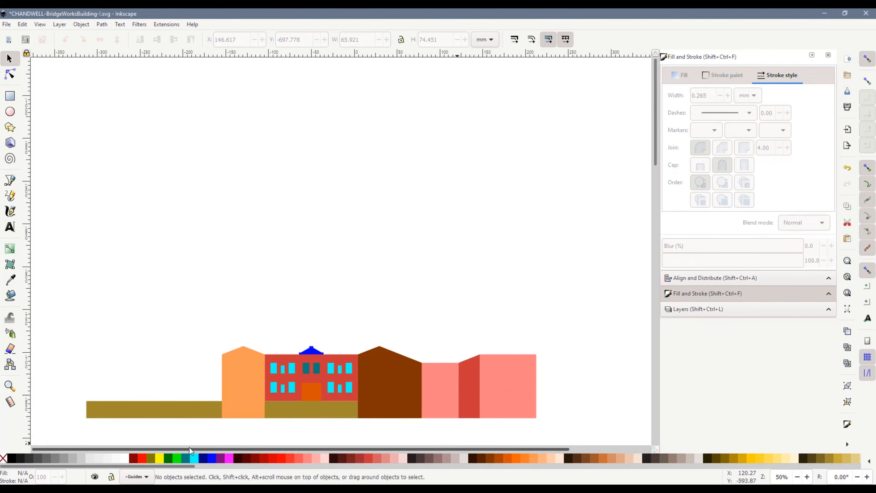
Select all the building pieces and move them together about 110 mm upward
left_click_drag(57, 323, 573, 438)
left_click_drag(422, 388, 415, 286)
left_click(208, 314)
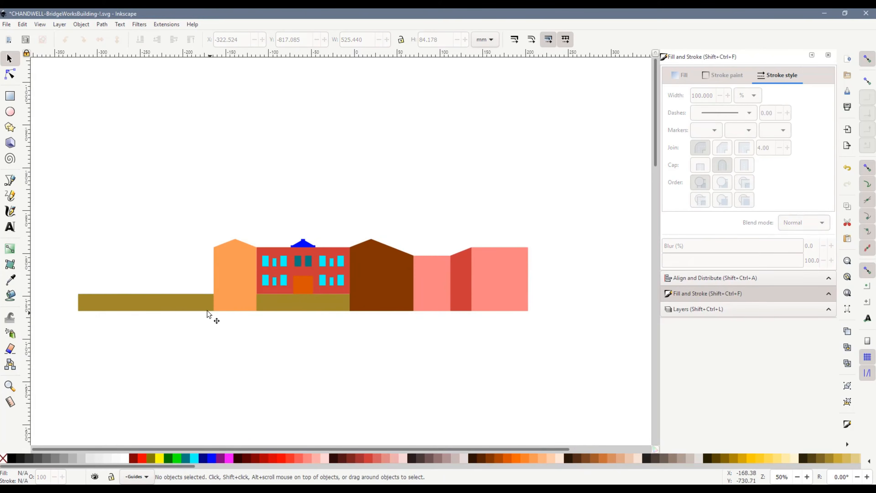
Shorten the olive base strip from its left end to the facade's left edge, making it 158.841 mm wide
left_click(173, 304)
left_click_drag(77, 303, 254, 302)
left_click(288, 365)
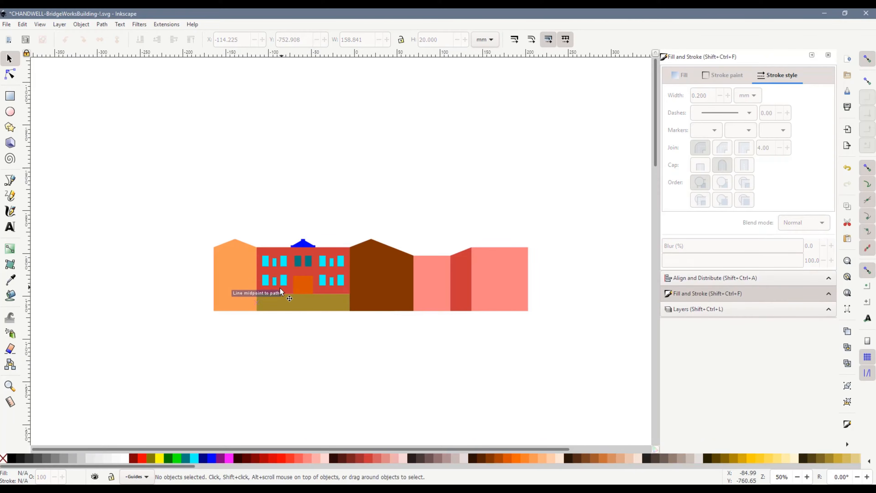
Examine the rearranged row of walls and the base strip below the main facade
scroll(280, 290, "up", 2)
left_click_drag(343, 449, 411, 443)
scroll(411, 361, "down", 1)
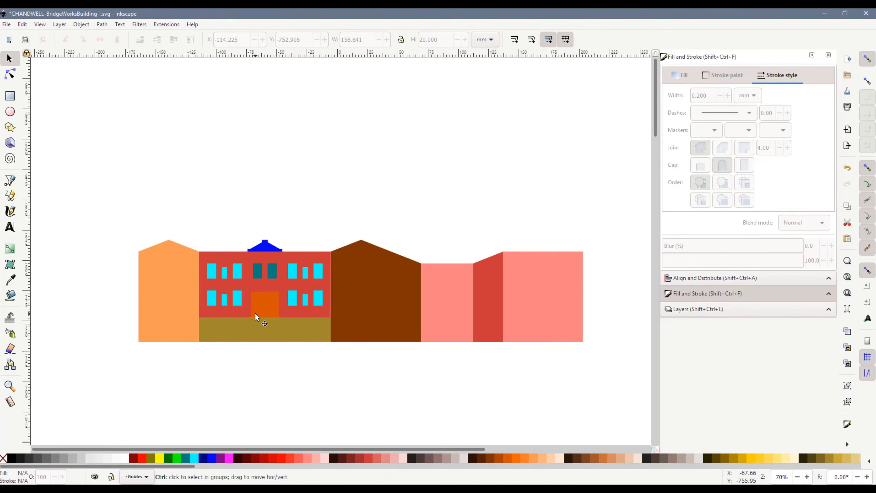
scroll(255, 313, "up", 1)
scroll(255, 313, "up", 1)
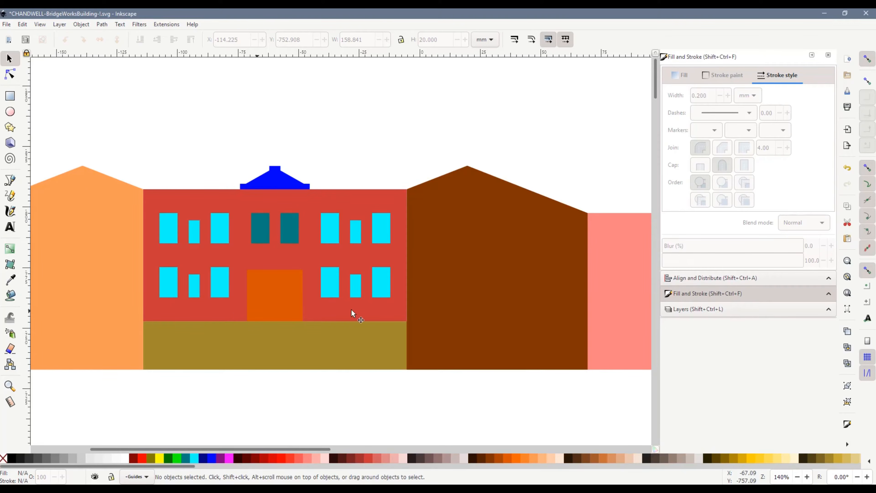
scroll(401, 301, "down", 1)
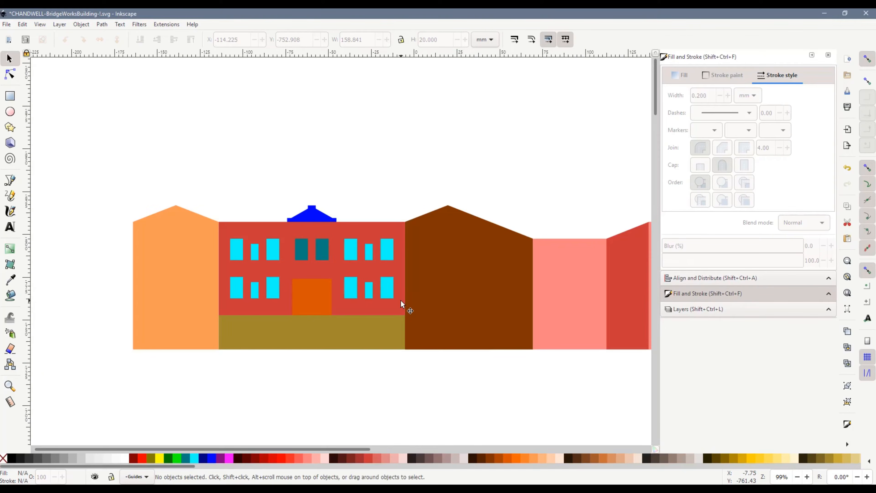
scroll(381, 363, "down", 1)
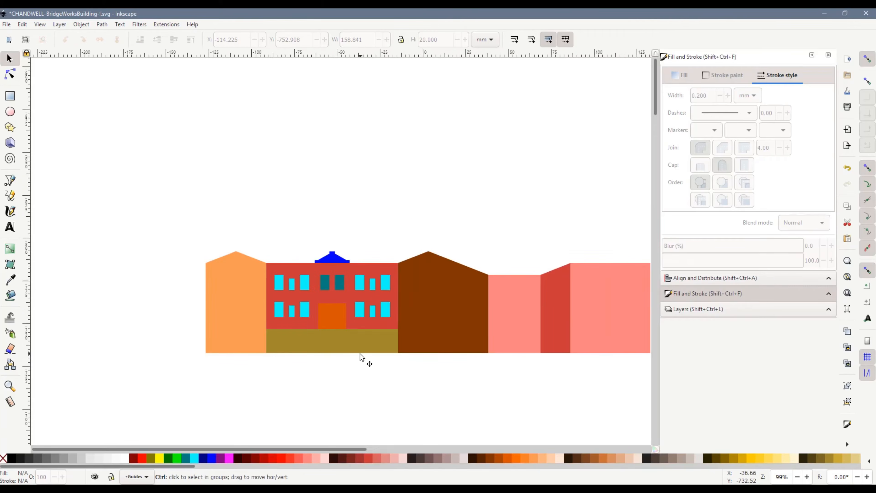
Shorten the olive base strip's right end to the facade's right edge, making it 108.841 mm wide
scroll(360, 354, "up", 2)
left_click(264, 297)
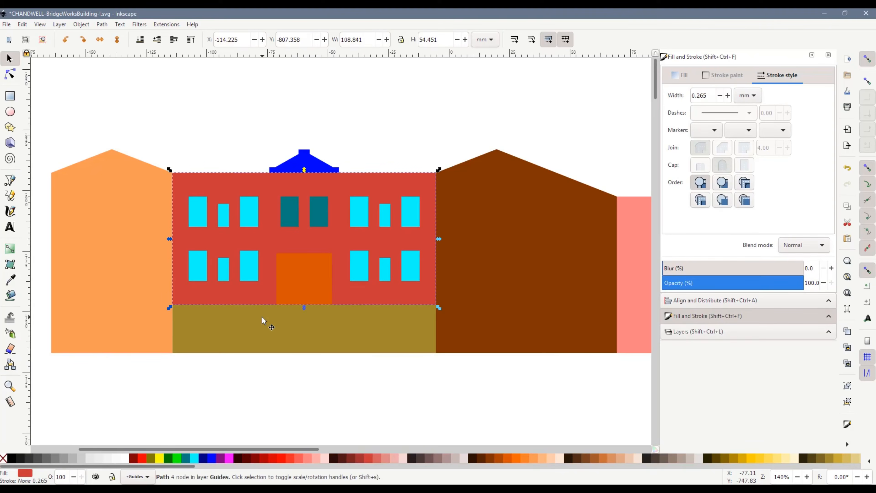
left_click(267, 325, "shift")
left_click(434, 391)
left_click(409, 334)
left_click_drag(559, 328, 437, 312)
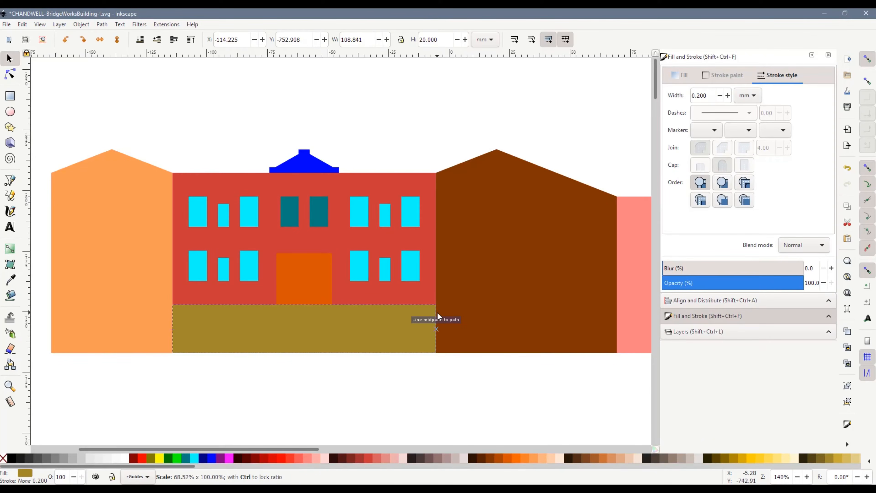
Add the red facade to the selection and merge it with the olive base strip using Union
left_click(386, 293, "shift")
left_click(102, 24)
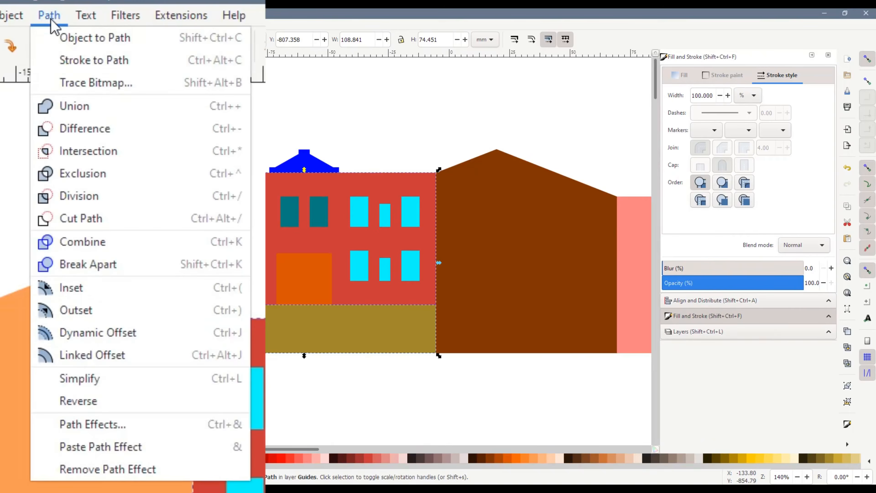
left_click(119, 69)
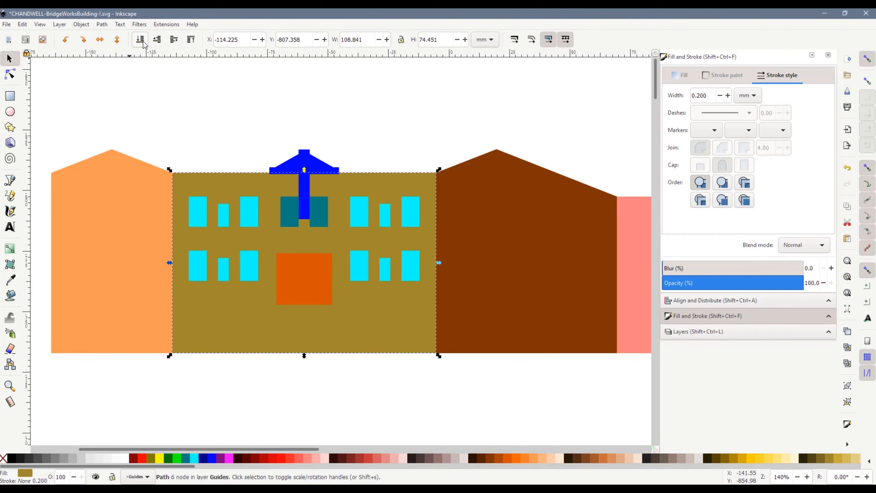
Send the blue roof turret behind the merged facade so its lower stem is hidden
left_click(277, 143)
left_click(303, 166)
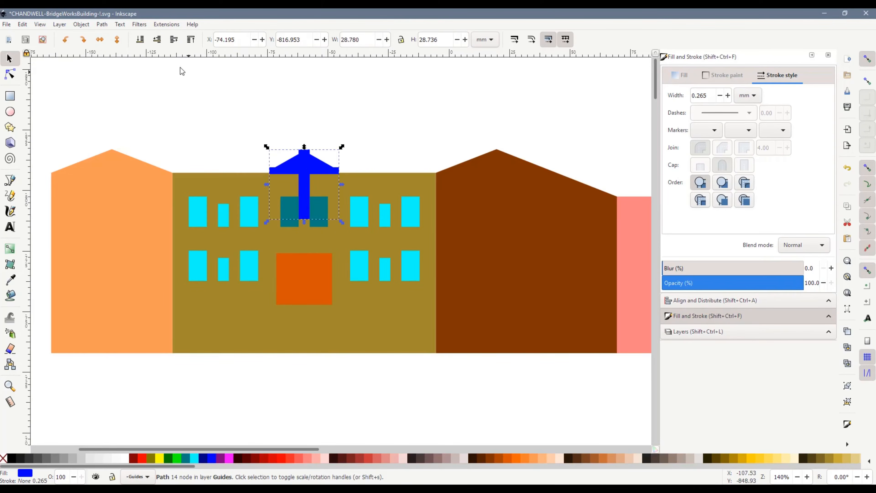
left_click(226, 95)
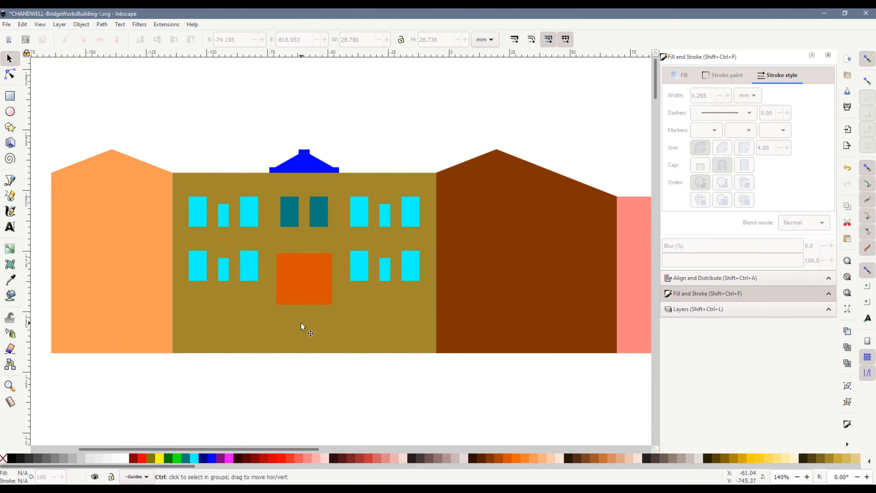
scroll(300, 323, "down", 1)
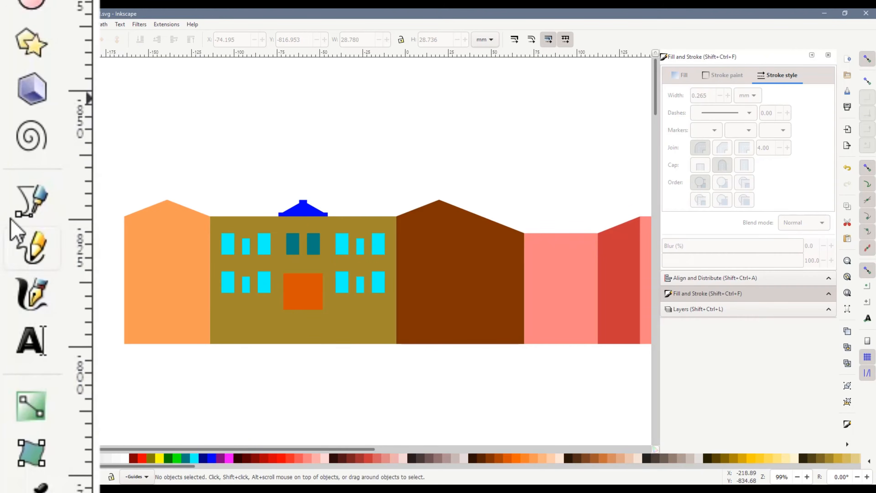
Draw a horizontal line along the orange door's bottom edge and extend it to the light orange wall's outer edge, making it 200.841 mm wide
left_click(10, 180)
left_click(323, 309)
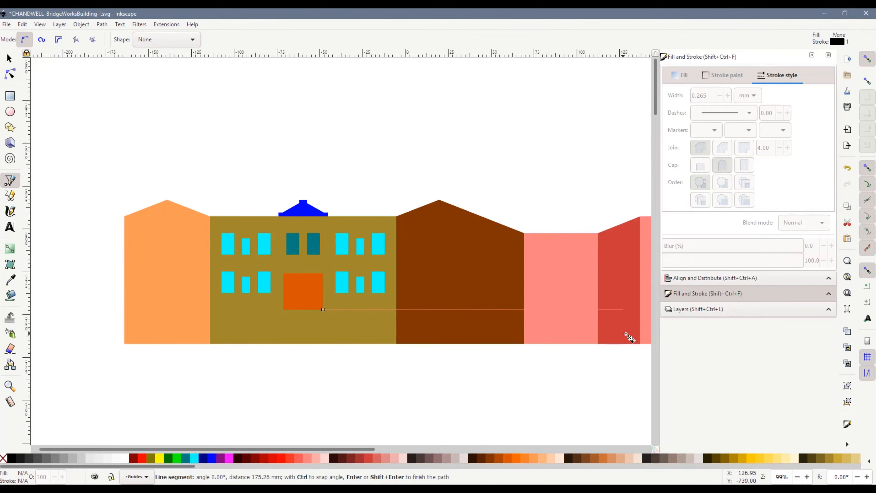
double_click(468, 310)
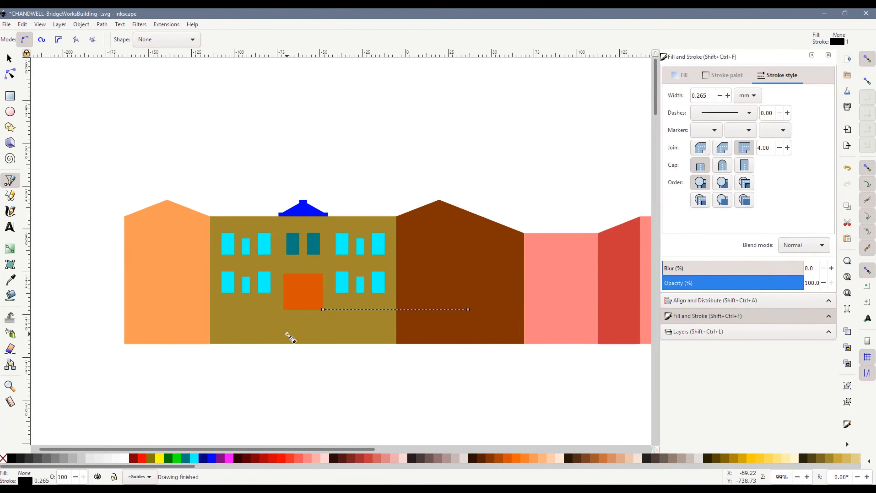
left_click(10, 58)
left_click_drag(320, 309, 125, 309)
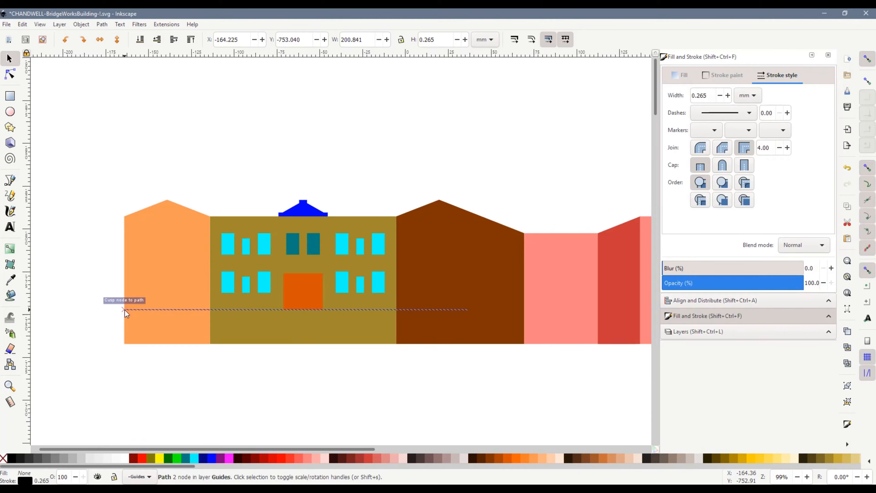
Stretch the line's other end to the outer edge of the last pink wall, making the line 367.141 mm wide
left_click_drag(338, 449, 430, 447)
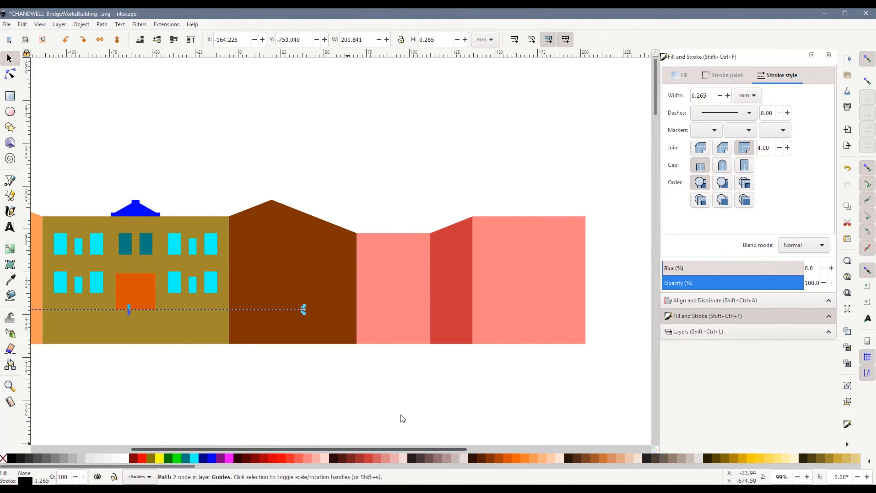
left_click_drag(303, 309, 590, 320)
key("ctrl+z")
left_click_drag(407, 450, 320, 452)
left_click(139, 391)
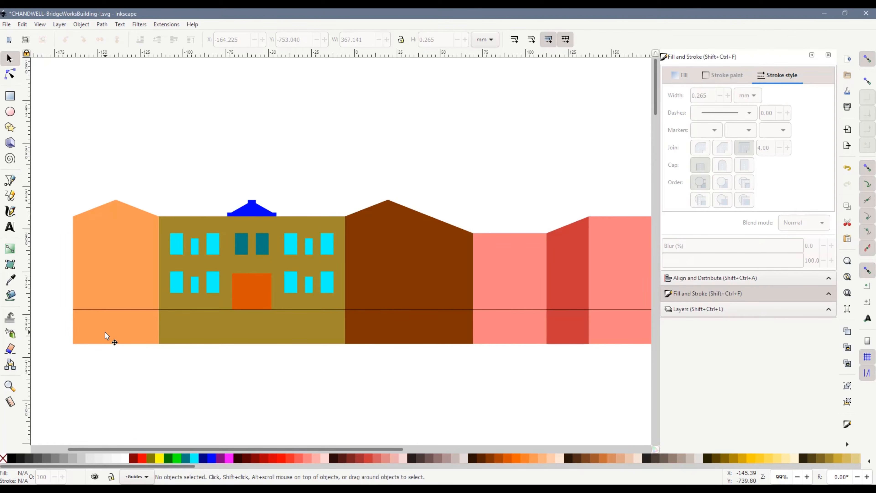
Select the lower row of windows, the orange door and the horizontal line, and nudge them down together by about 2 mm
scroll(328, 355, "down", 1)
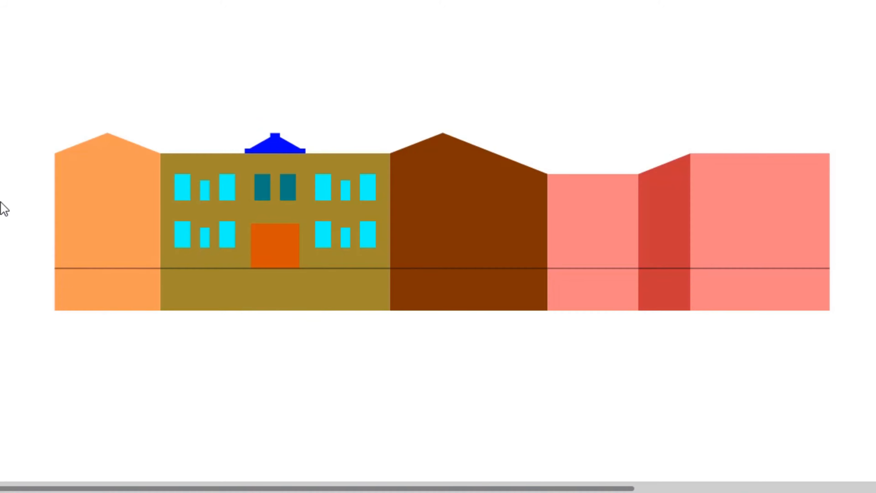
left_click_drag(2, 202, 869, 296)
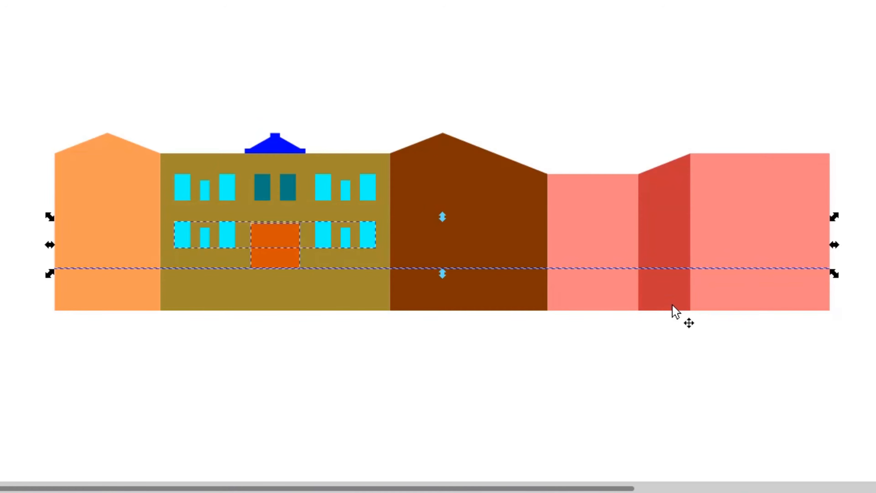
key("Down")
key("Down")
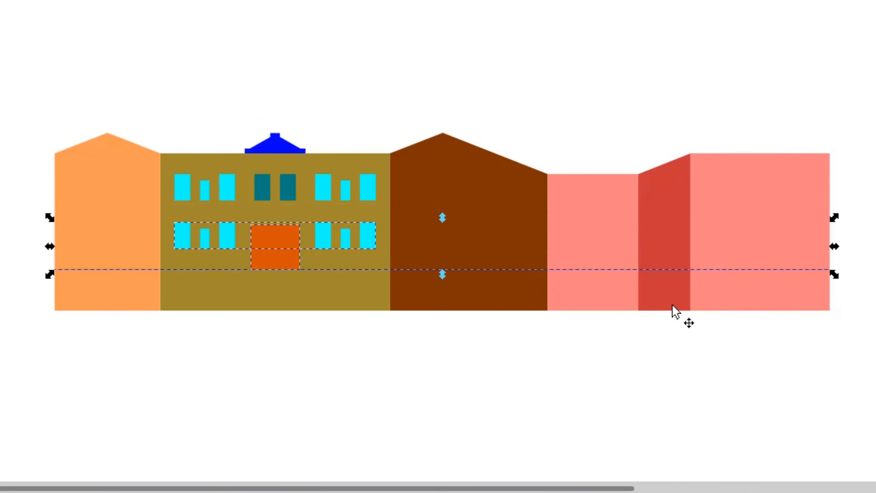
key("Down")
key("Down")
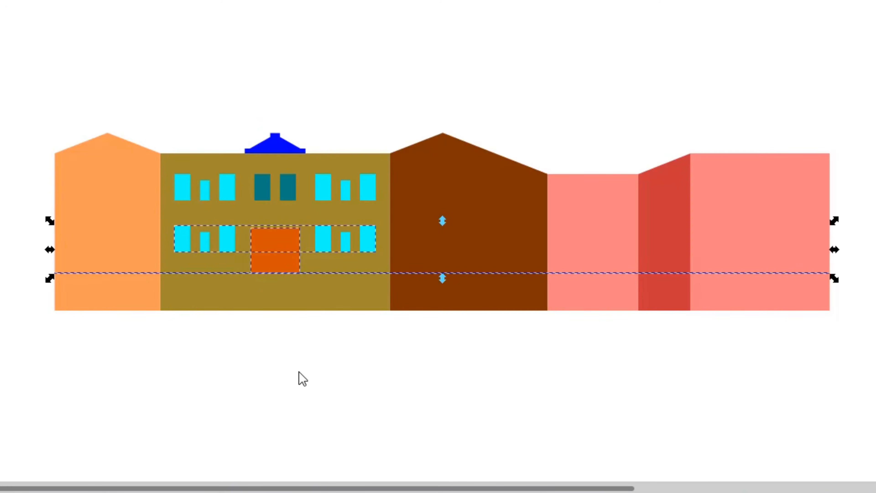
key("Escape")
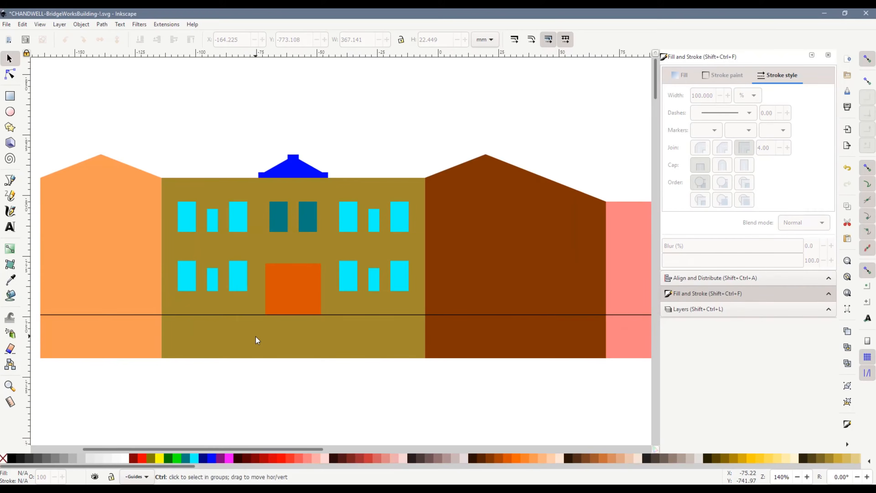
Draw a rectangle about 24 mm wide below the facade, set its height to 20 mm and snap its upper edge to the horizontal line
key("r")
left_click_drag(236, 375, 285, 415)
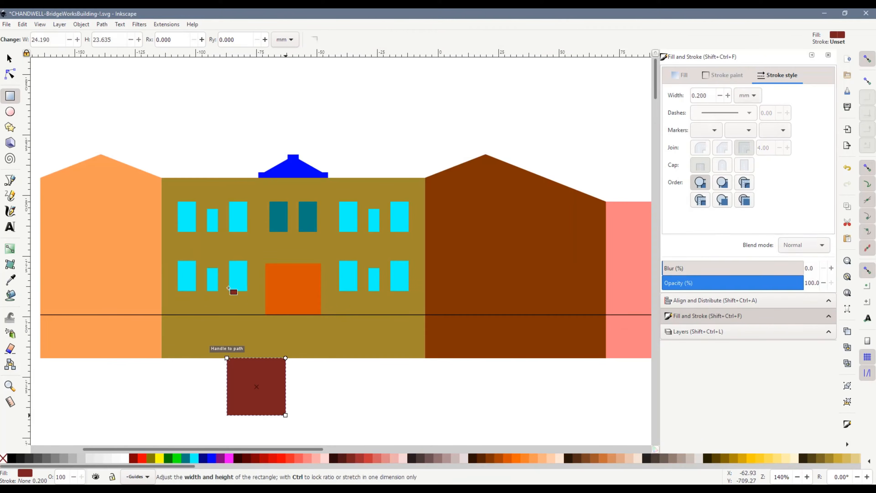
left_click(10, 59)
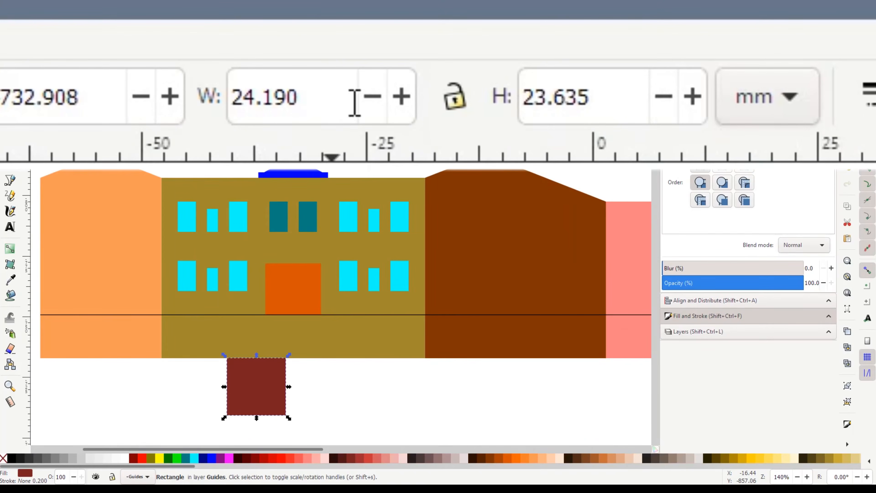
triple_click(619, 113)
type("20")
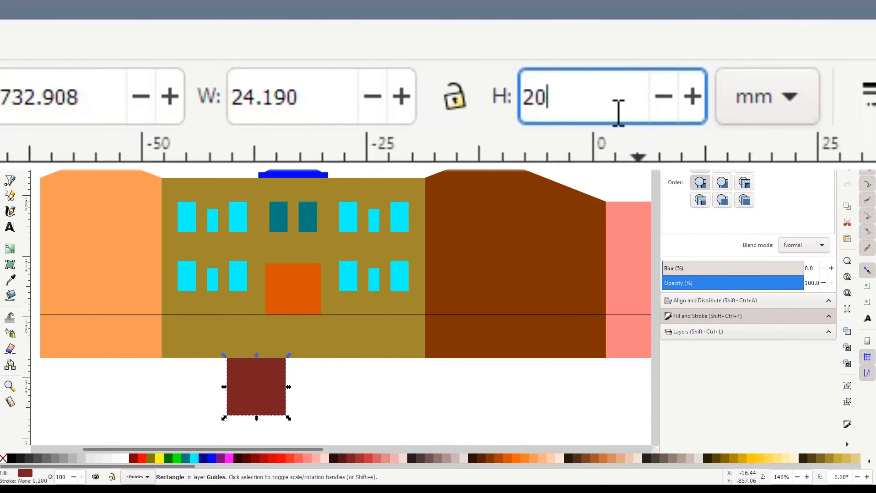
key("Return")
left_click_drag(256, 390, 248, 336)
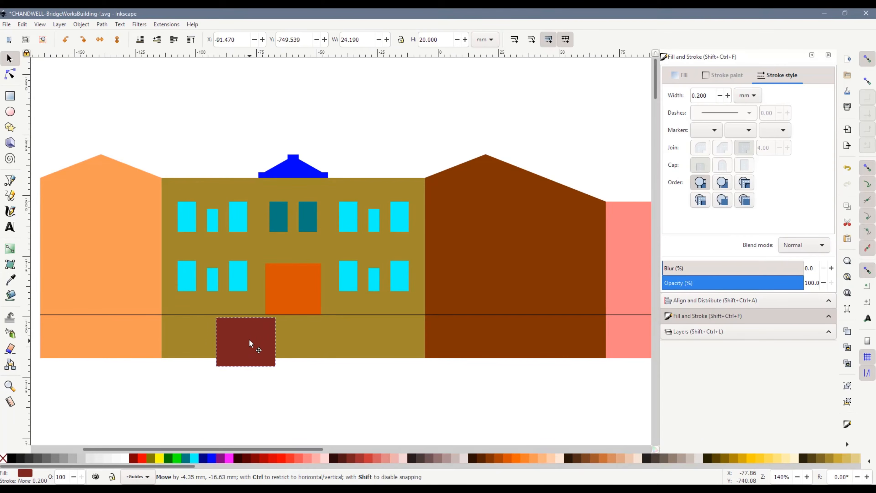
Stretch the olive facade's base down close to the dark red rectangle's lower edge, and widen that rectangle to about 76 mm
left_click(297, 366)
left_click(293, 335)
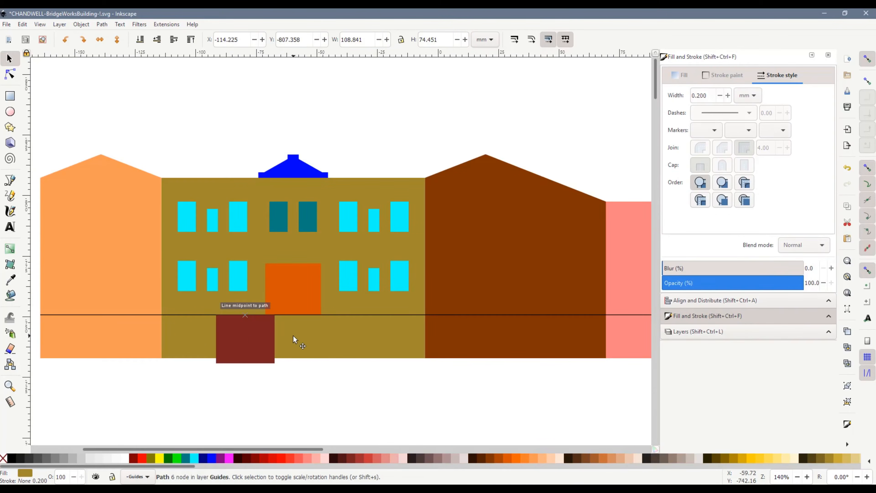
left_click_drag(293, 362, 256, 366)
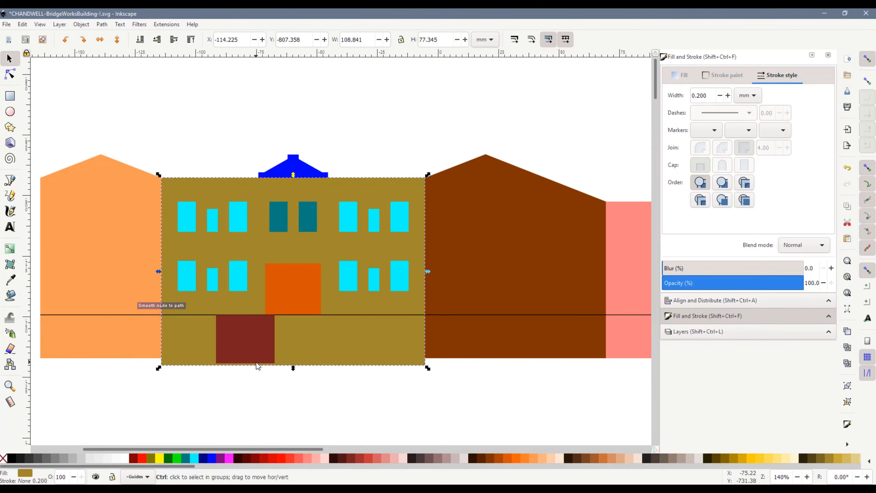
scroll(282, 366, "up", 5)
left_click_drag(464, 381, 347, 378)
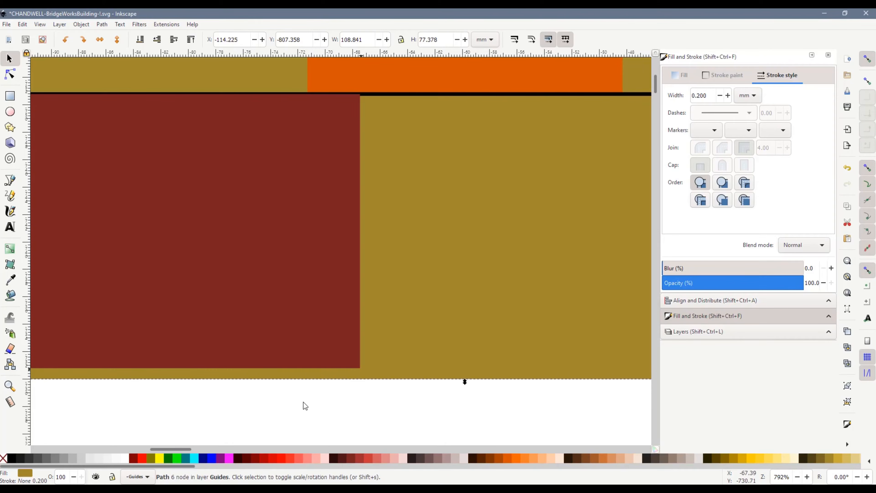
mouse_move(466, 382)
left_mouse_down()
mouse_move(460, 371)
mouse_move(460, 382)
left_mouse_up()
scroll(359, 380, "down", 3)
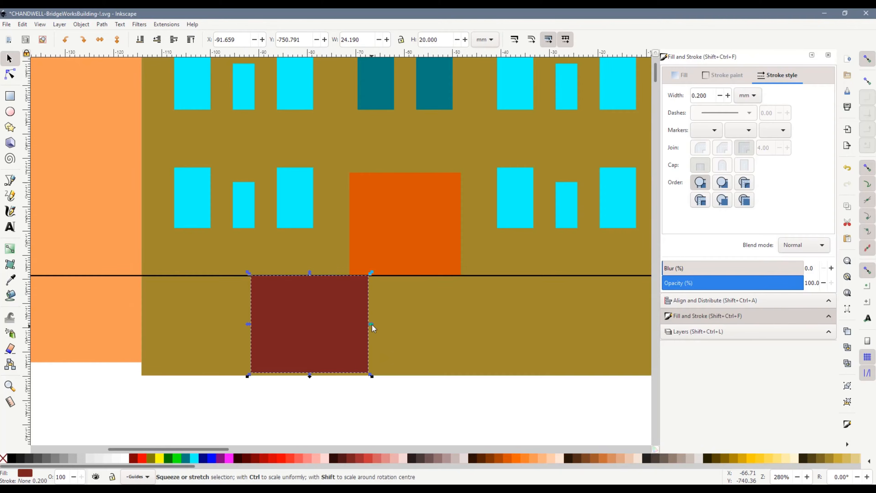
left_click_drag(371, 324, 620, 325)
Snap the facade's base to the dark red rectangle's lower edge, making the facade 76.568 mm tall, and delete the rectangle
left_click(174, 362)
left_click_drag(407, 380, 406, 374)
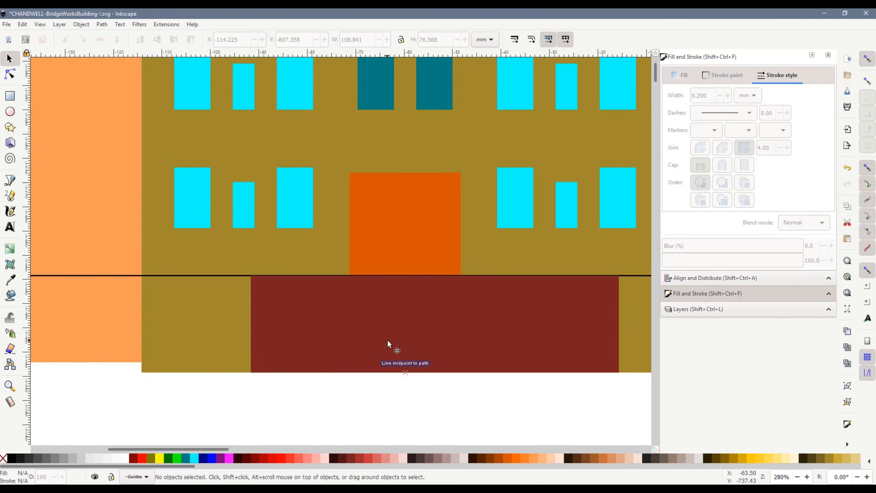
left_click(419, 324)
key("Delete")
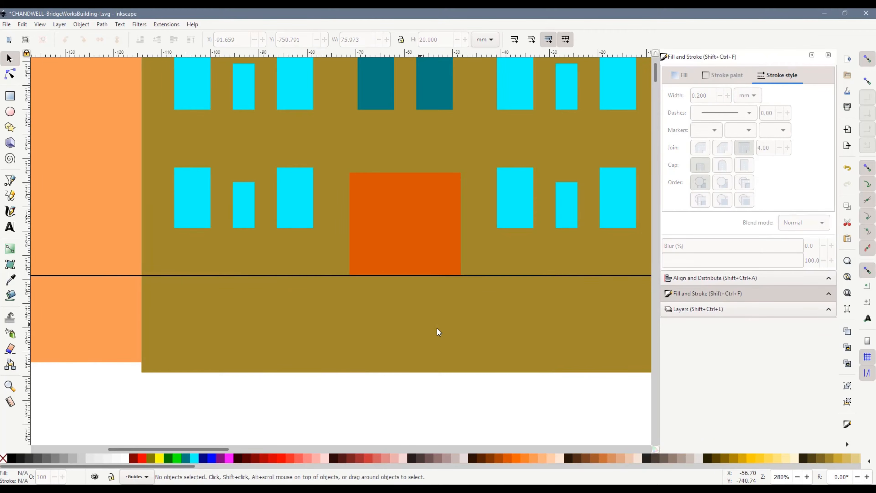
Move the light orange wall's two bottom nodes down and snap them to the facade's base at Y -730.791 mm
scroll(263, 361, "down", 2)
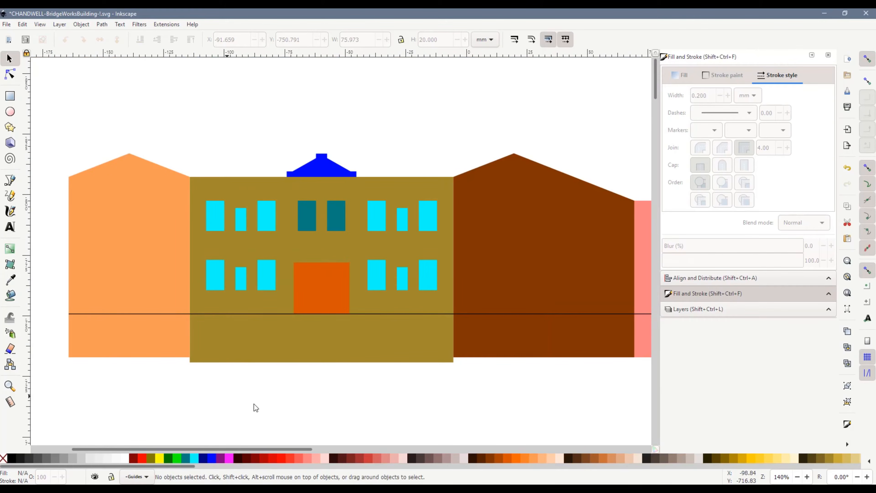
scroll(321, 427, "down", 1)
left_click_drag(319, 449, 338, 446)
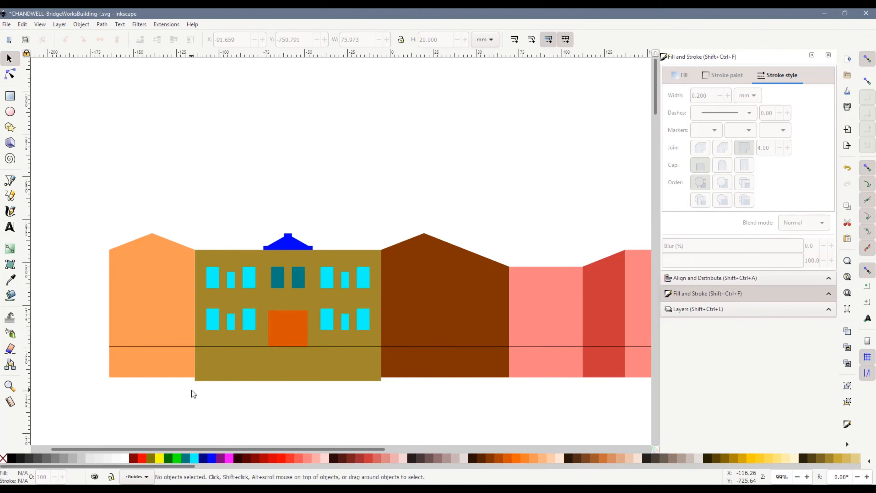
scroll(192, 392, "up", 2)
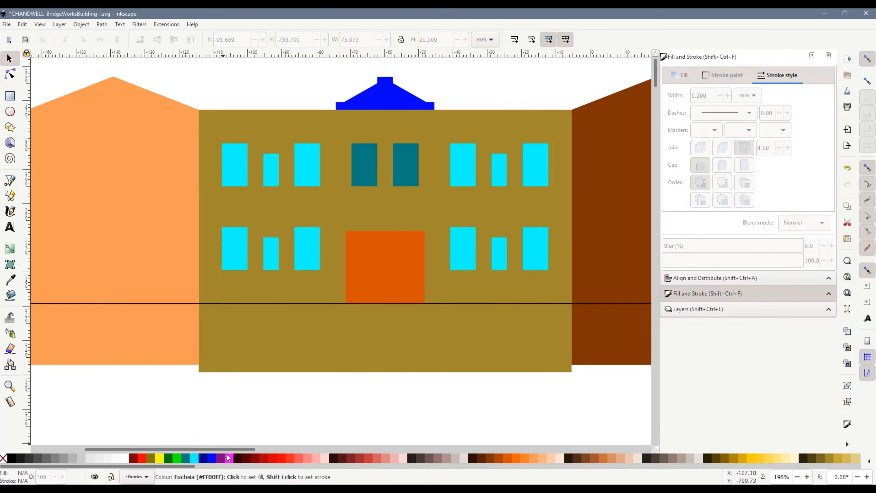
left_click_drag(222, 453, 199, 455)
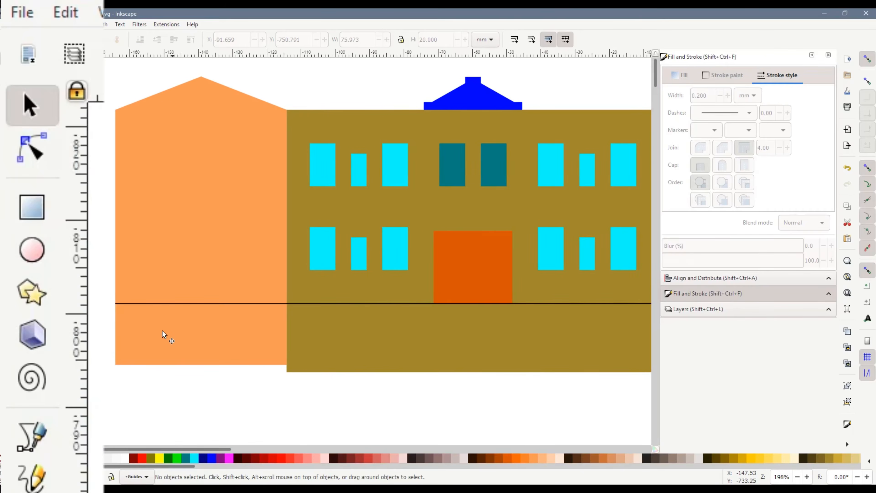
left_click(167, 329)
left_click(33, 152)
left_click_drag(103, 333, 286, 387)
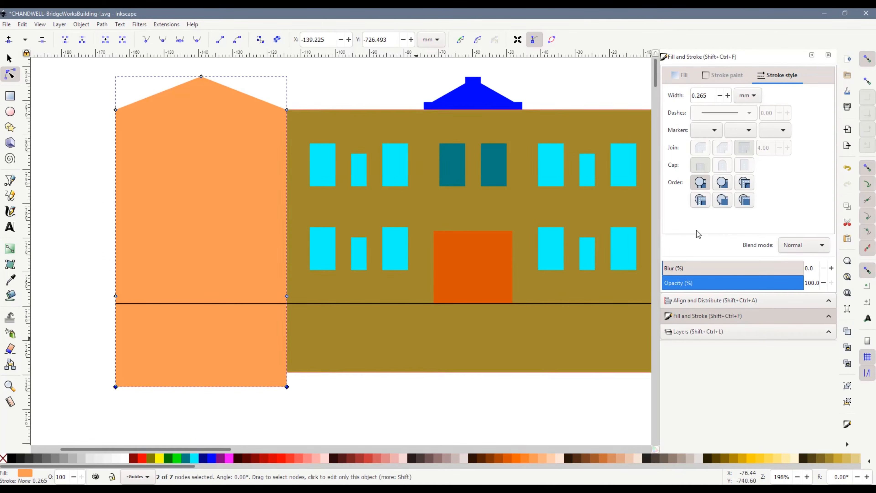
left_click(867, 81)
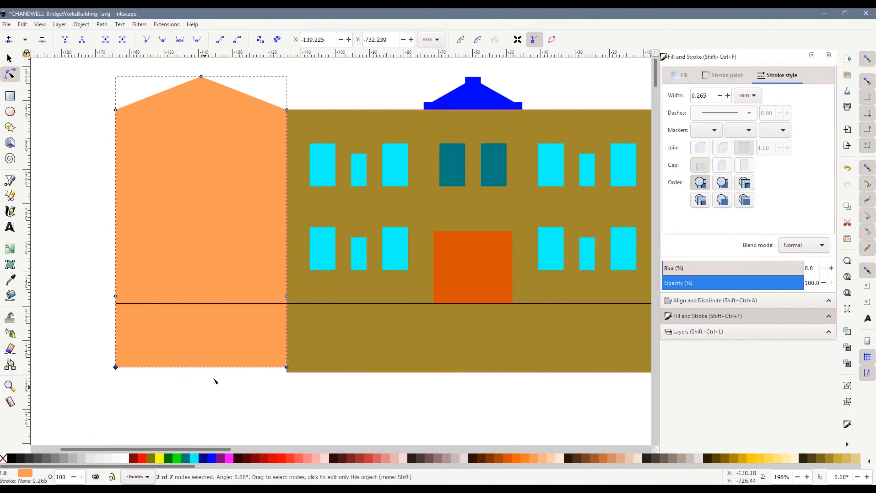
scroll(237, 378, "up", 4)
left_click_drag(438, 337, 441, 358)
Move the brown wall's two bottom nodes down to the level of the facade's base
scroll(385, 374, "down", 2)
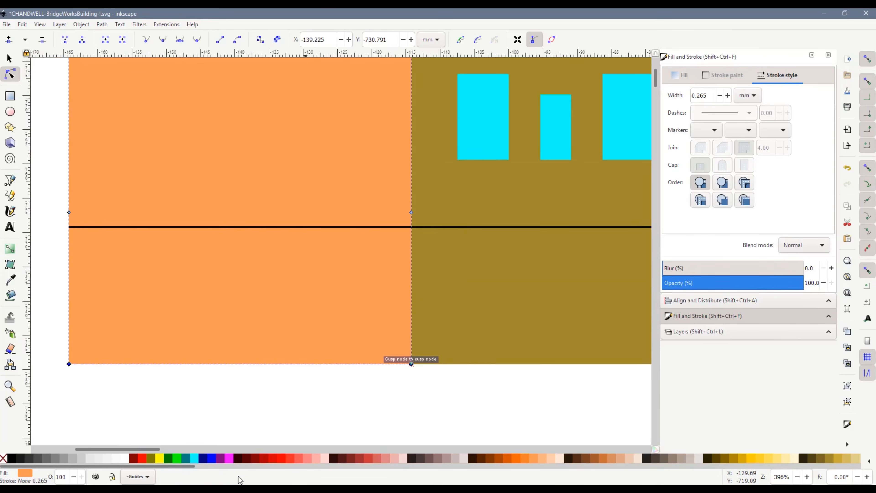
left_click_drag(159, 449, 350, 449)
scroll(487, 412, "down", 2)
left_click_drag(470, 413, 168, 337)
left_click(194, 355)
left_click_drag(451, 405, 162, 345)
key("Down")
key("Down")
key("Down")
key("Down")
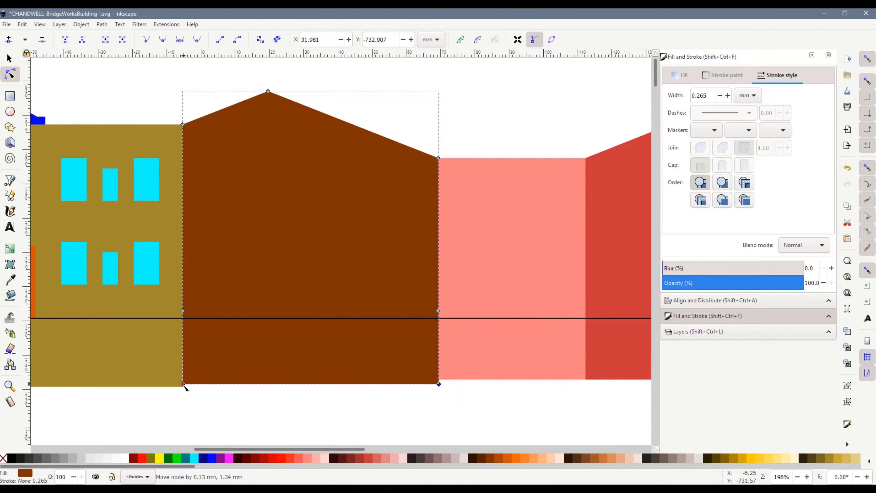
Stretch the lower pink wall beside the brown one down to the brown wall's base, making it 66.751 mm tall
left_click_drag(322, 448, 387, 452)
left_click(400, 375)
left_click(362, 369)
left_click_drag(407, 398, 195, 359)
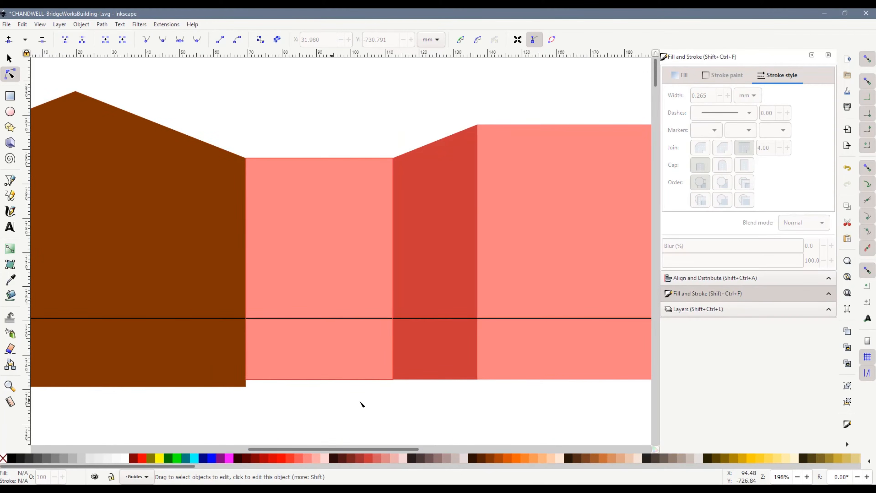
key("s")
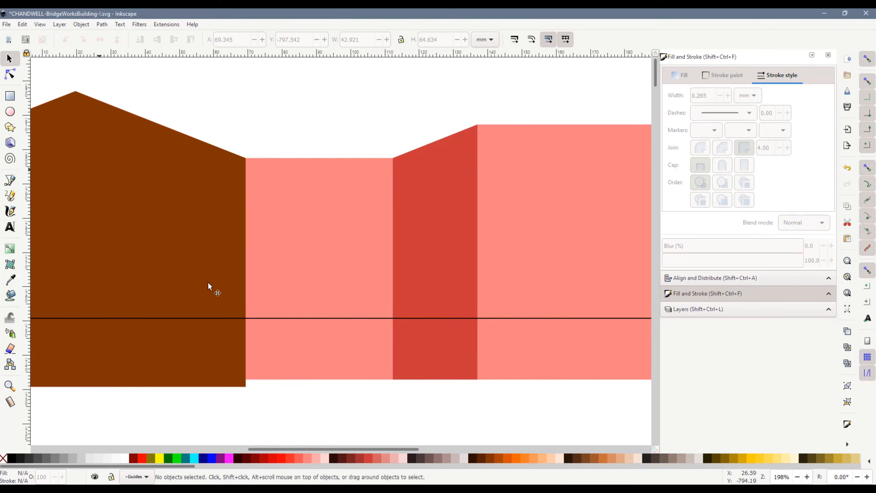
left_click(267, 363)
left_click_drag(242, 385, 243, 388)
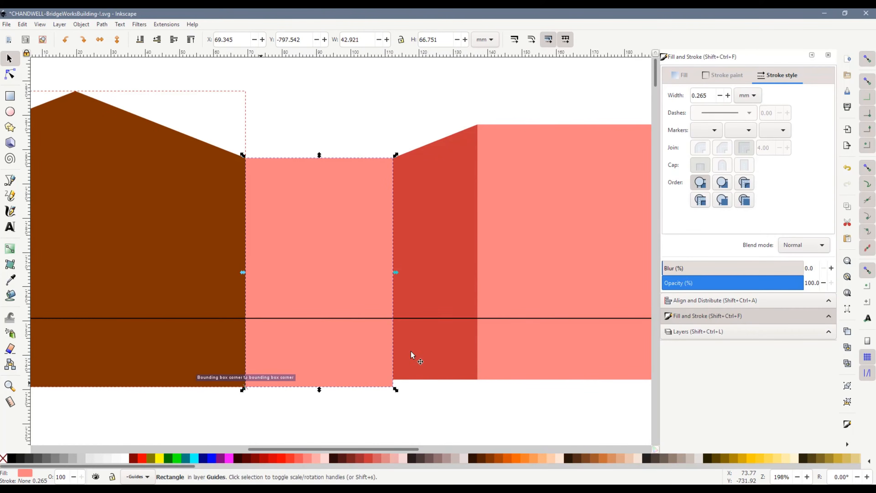
Move the sloped red wall's two bottom nodes down to the neighbouring pink wall's base at Y -730.791 mm
left_click_drag(318, 449, 355, 448)
left_click(305, 340)
key("n")
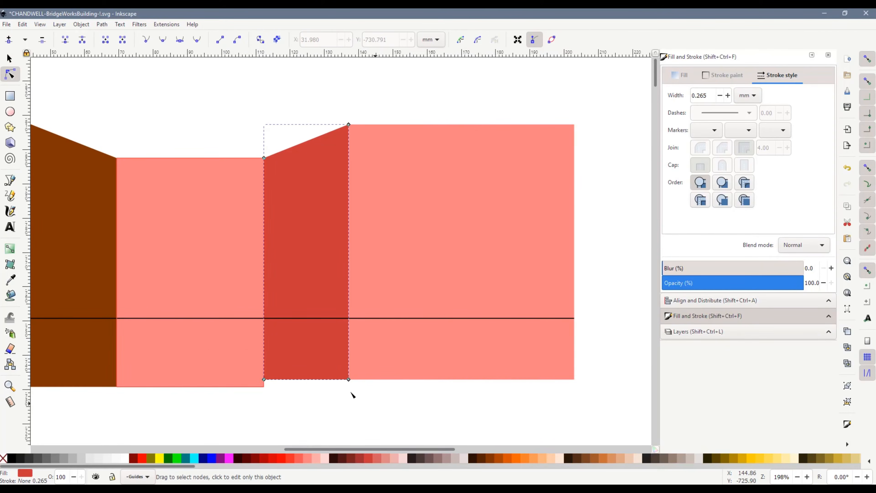
left_click_drag(266, 381, 266, 388)
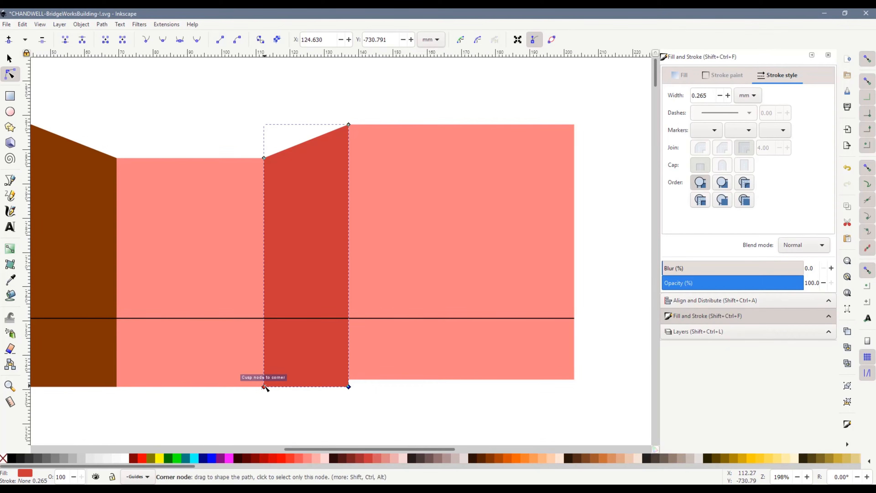
Stretch the last pink wall's base down to the level of the sloped red wall's base
key("s")
left_click(425, 371)
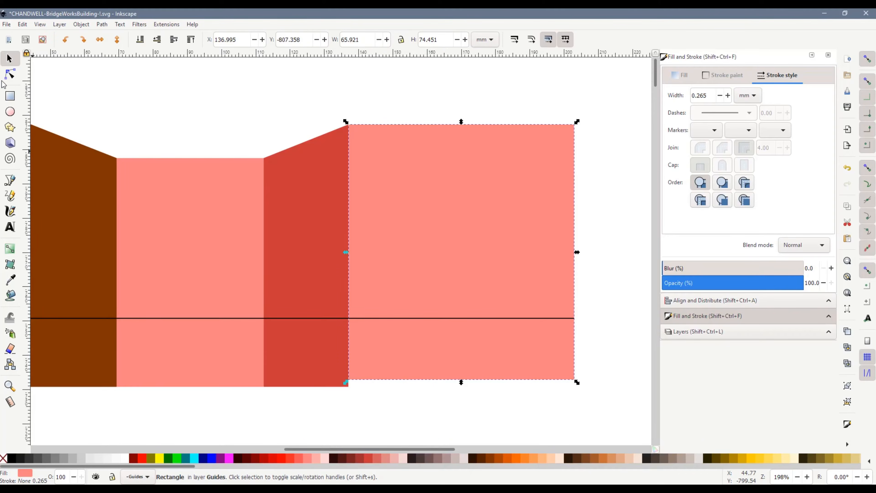
left_click(9, 74)
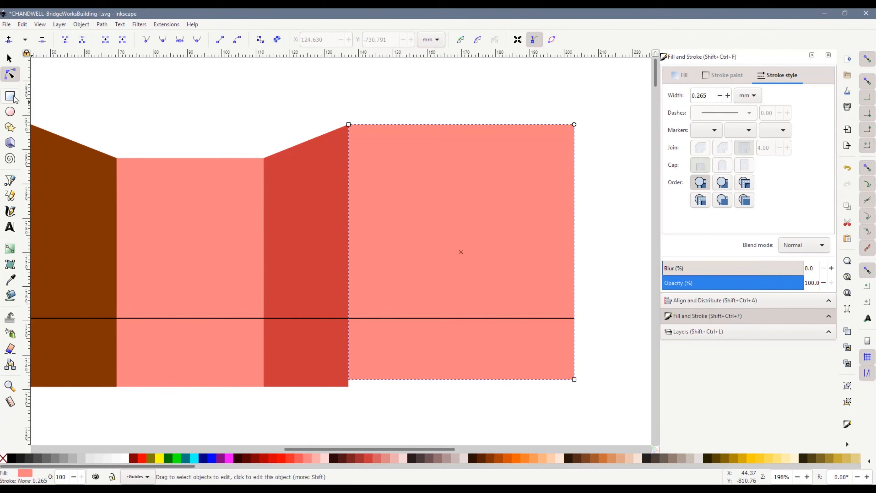
left_click(9, 59)
left_click_drag(347, 385, 343, 391)
left_click(375, 374)
left_click(340, 394)
Merge the blue roof turret and the olive facade into a single path with a Union
scroll(332, 397, "down", 3)
left_click_drag(364, 451, 293, 462)
scroll(288, 377, "down", 5)
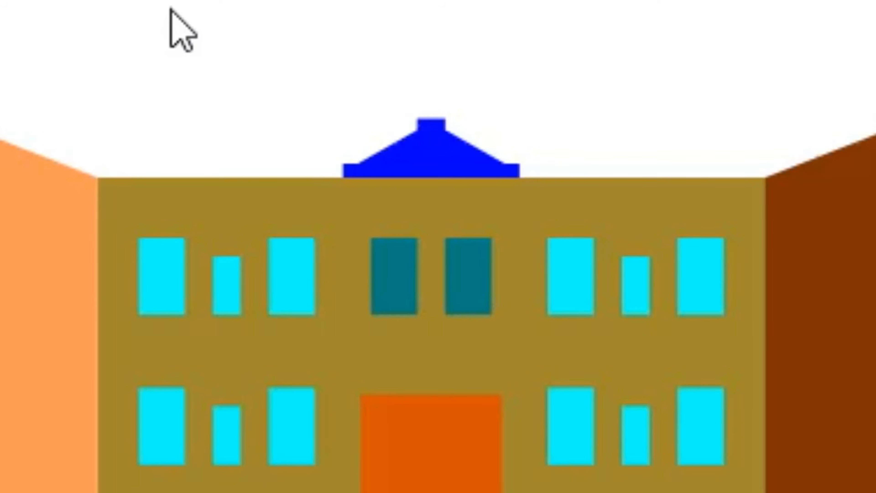
left_click(250, 212, "shift")
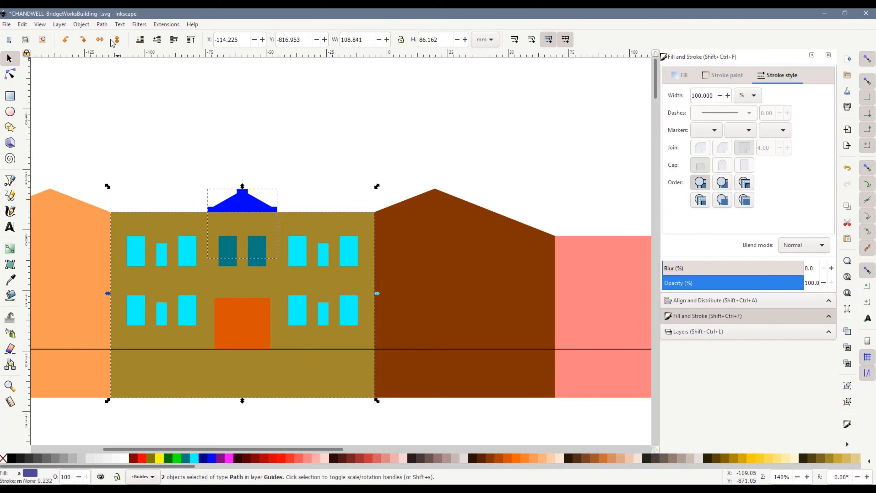
left_click(102, 24)
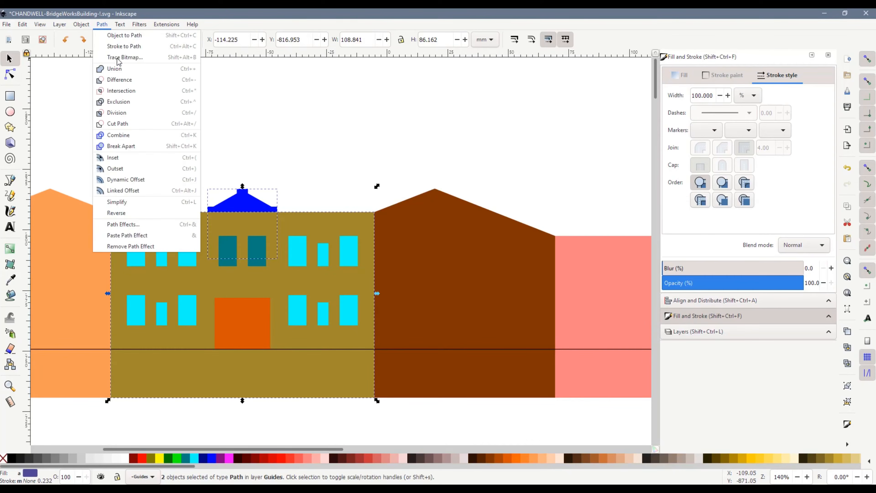
left_click(125, 71)
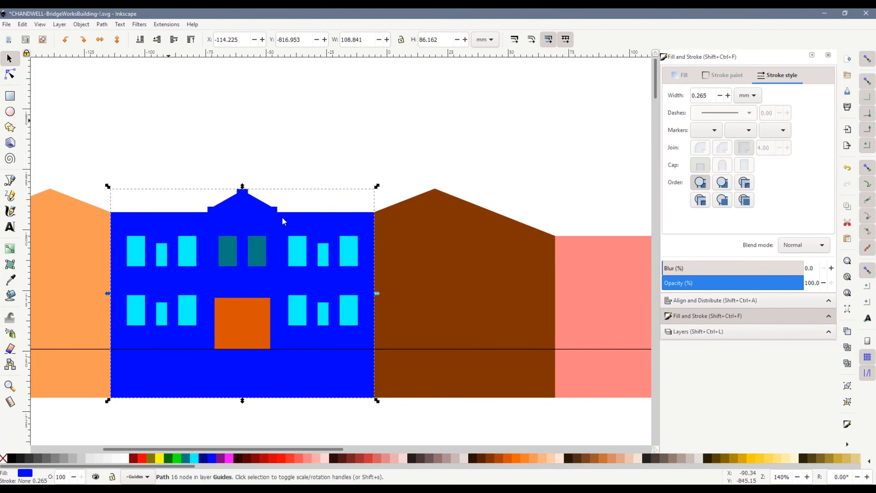
key("Escape")
Try to subtract the grouped upper window row from the facade with a path Difference
scroll(465, 323, "down", 6, "ctrl")
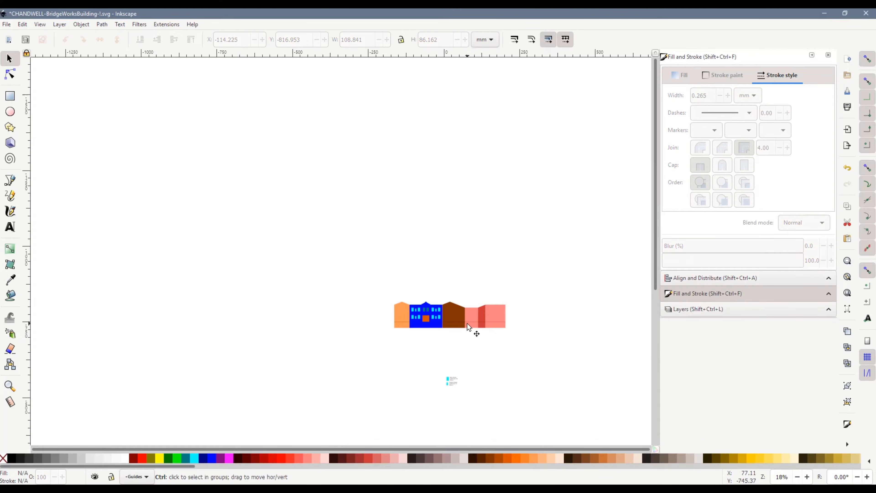
scroll(461, 305, "up", 5, "ctrl")
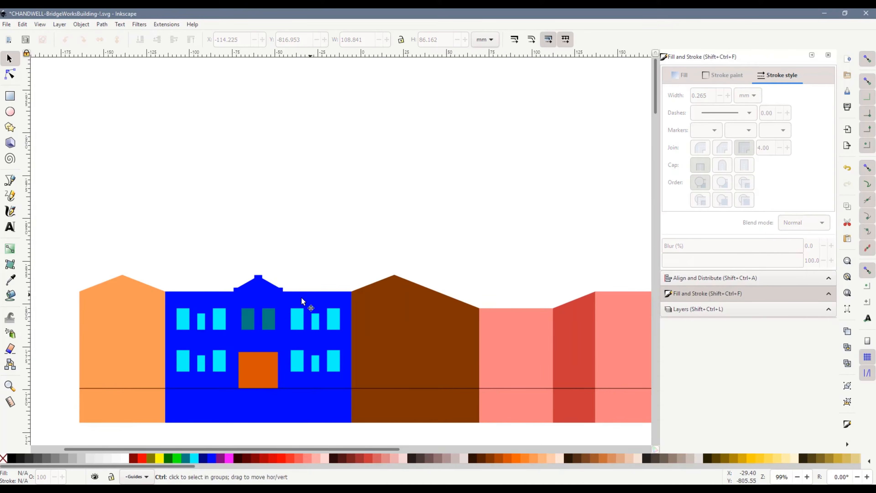
scroll(229, 303, "up", 1, "ctrl")
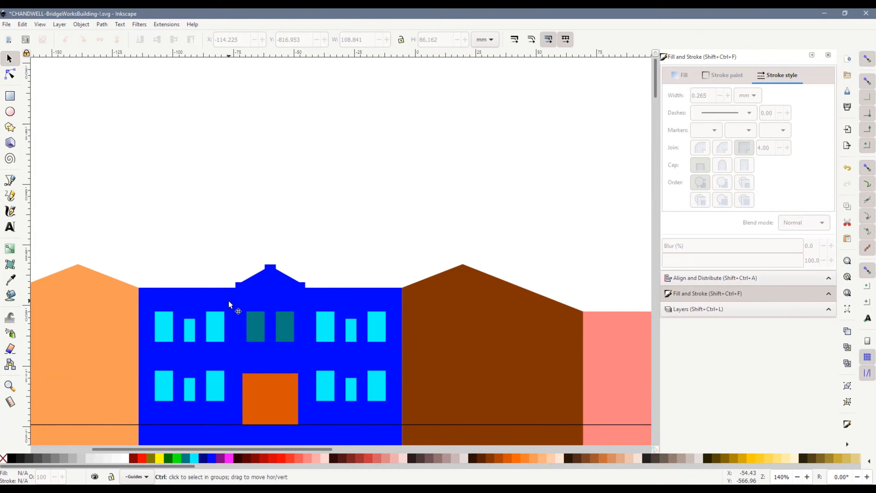
scroll(178, 209, "down", 1)
scroll(181, 214, "down", 3)
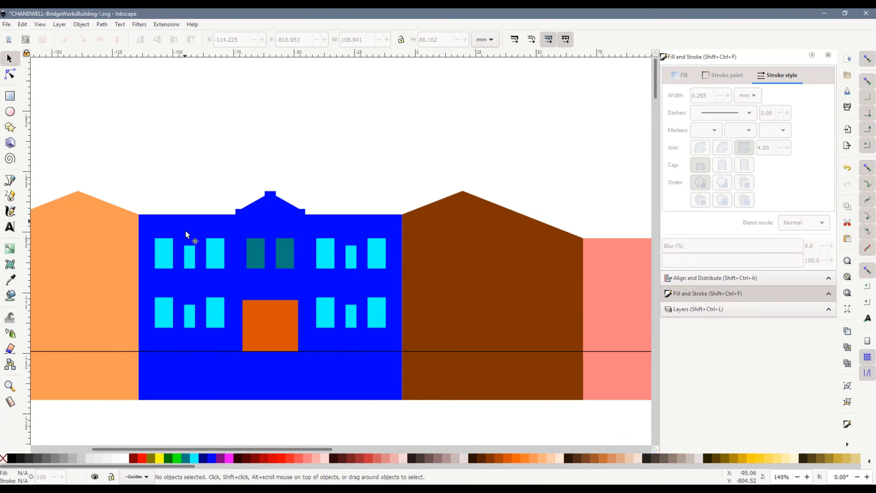
left_click(158, 254)
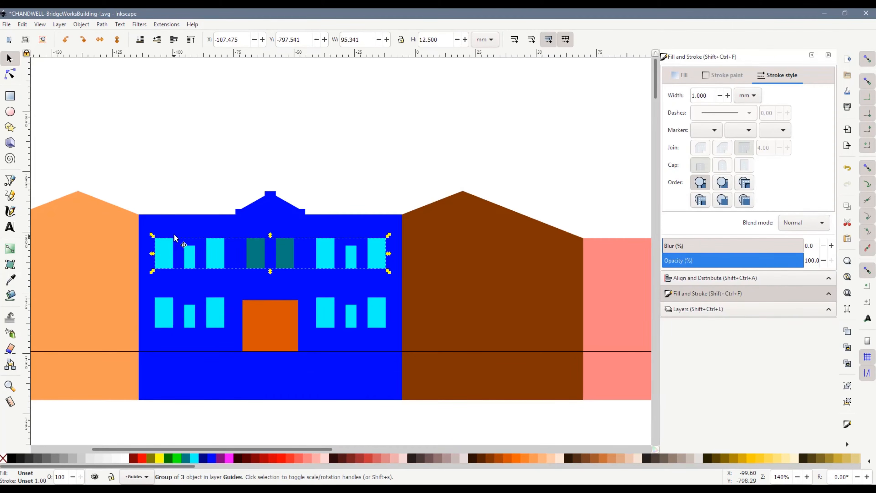
left_click(178, 224, "shift")
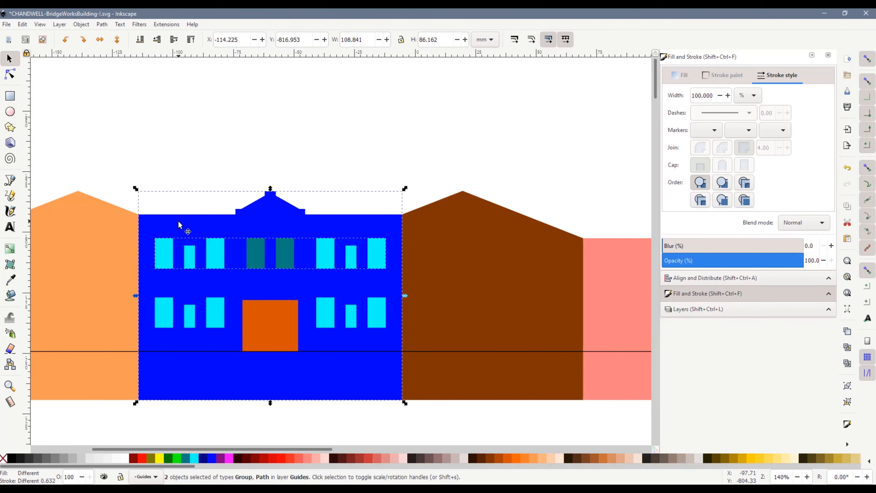
key("ctrl+minus")
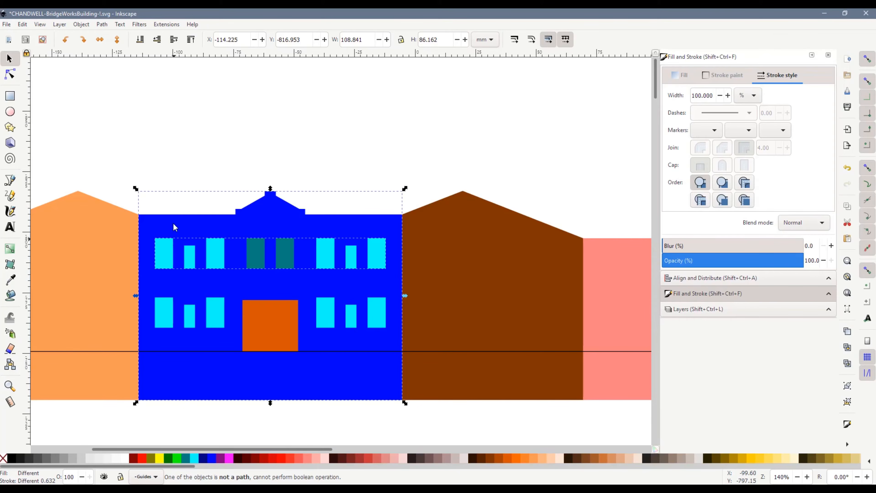
left_click(164, 192)
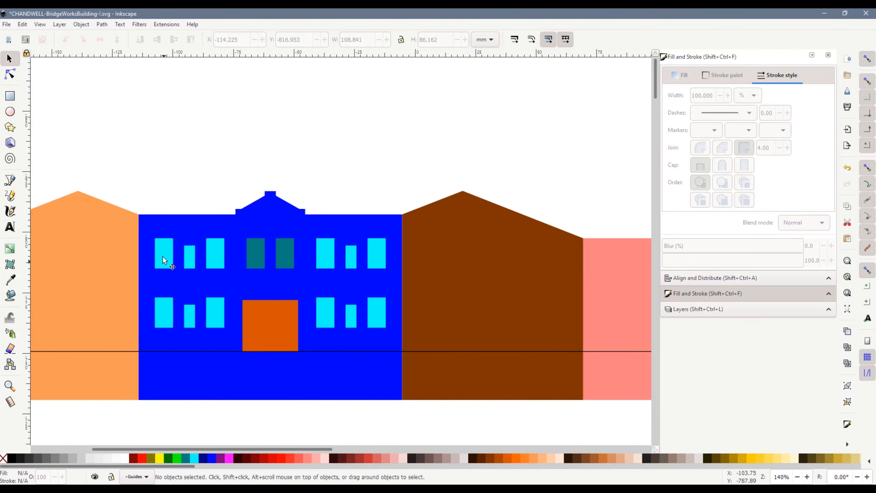
Cut the orange door and the leftmost lower window out of the facade with path Difference
left_click(254, 221)
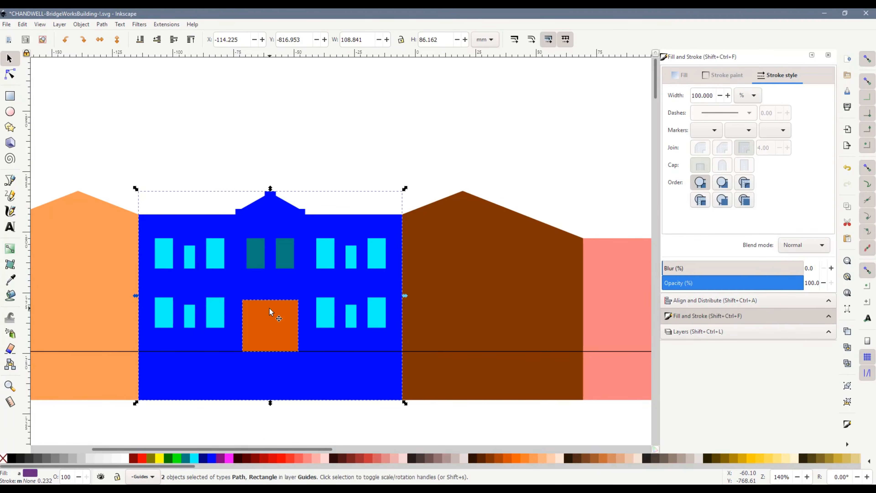
key("ctrl+minus")
key("Escape")
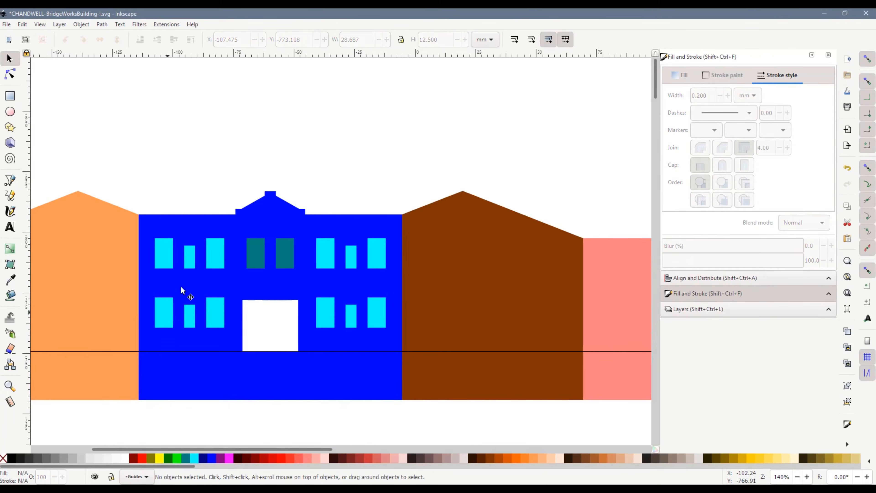
left_click(169, 306)
left_click(181, 285, "shift")
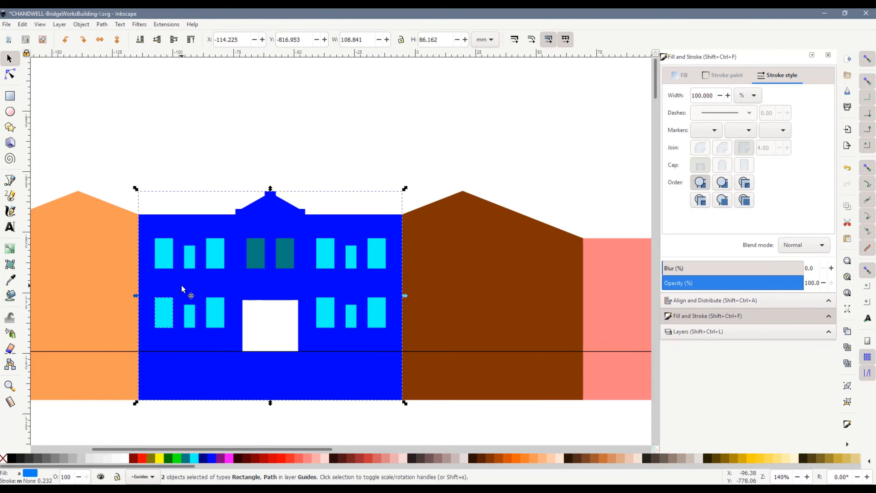
key("ctrl+minus")
Union all the remaining window shapes into one path and subtract it from the facade
left_click(254, 254)
left_click(154, 203)
mouse_move(145, 203)
left_mouse_down()
mouse_move(257, 285)
mouse_move(398, 339)
left_mouse_up()
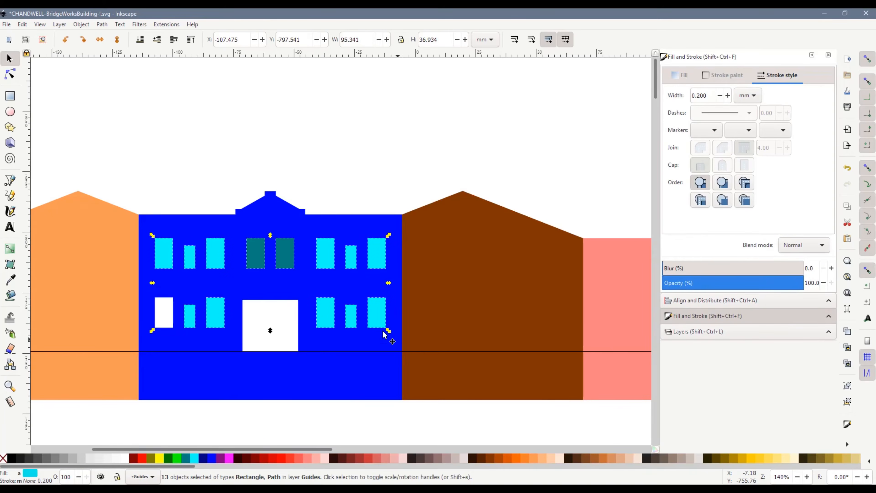
left_click(102, 24)
left_click(119, 69)
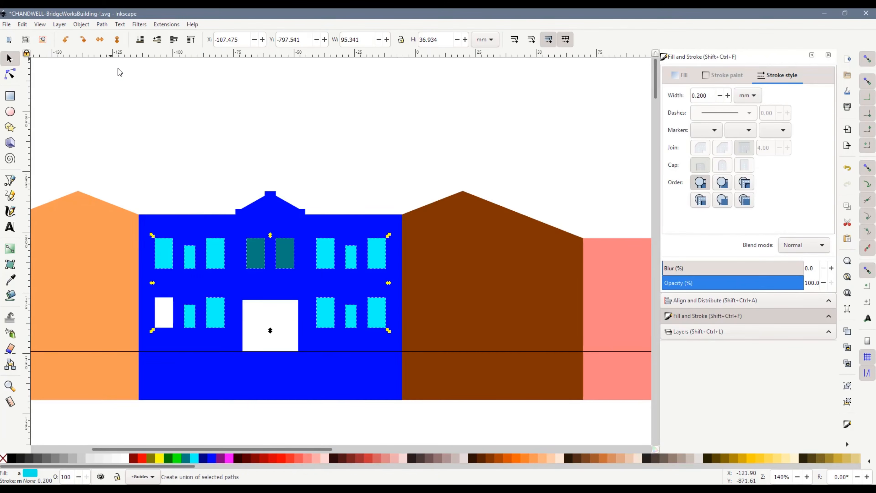
left_click(190, 227, "shift")
left_click(102, 24)
left_click(83, 186)
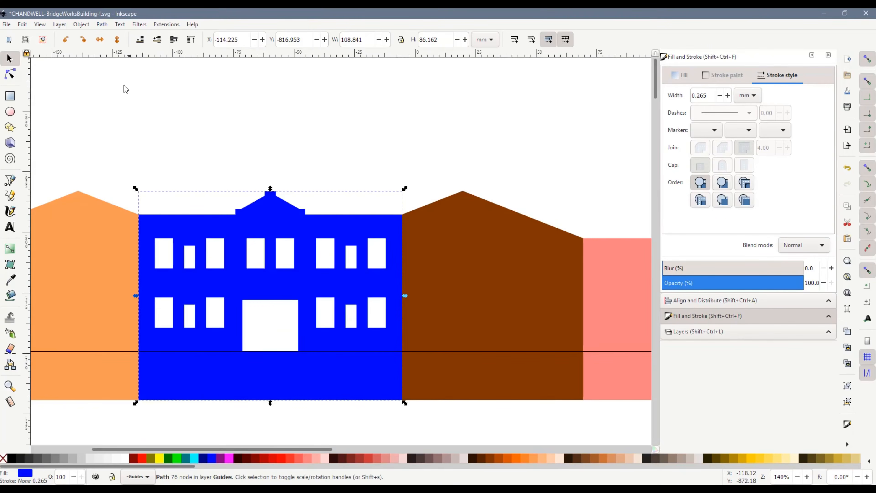
left_click(206, 134)
Move the old outline templates off the page to the empty canvas area up and to its left
scroll(448, 234, "down", 2)
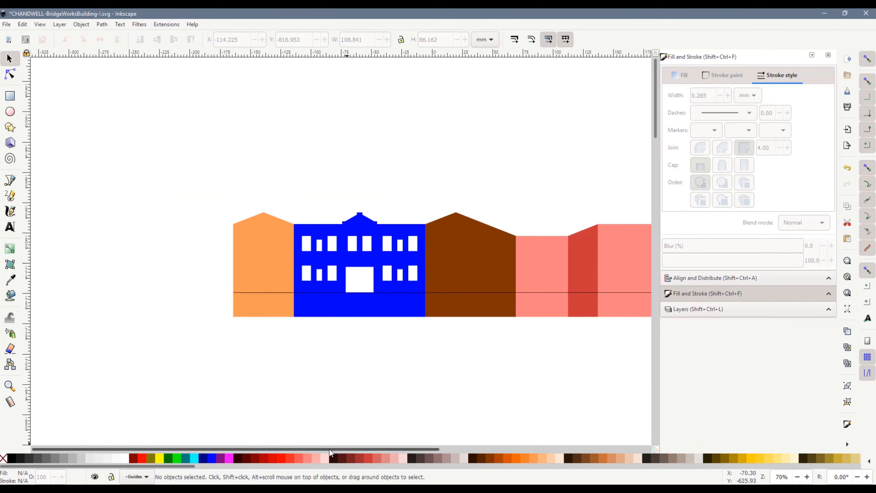
left_click_drag(347, 442, 397, 441)
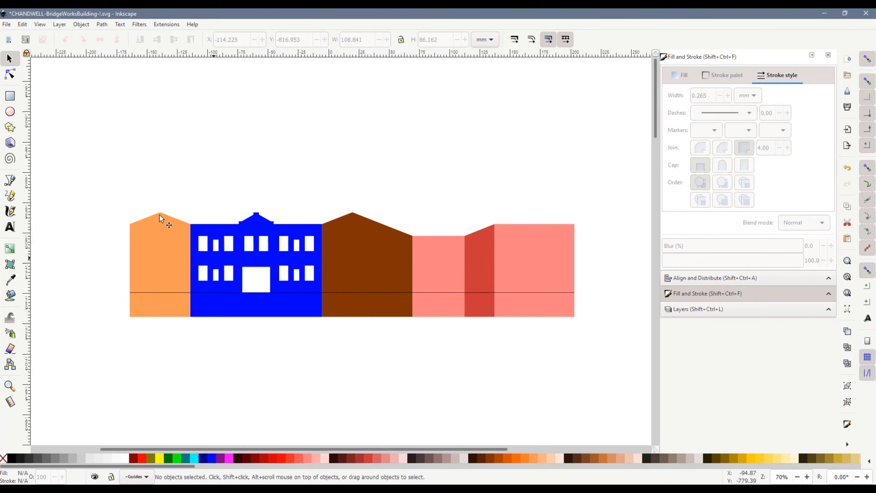
left_click_drag(105, 181, 595, 348)
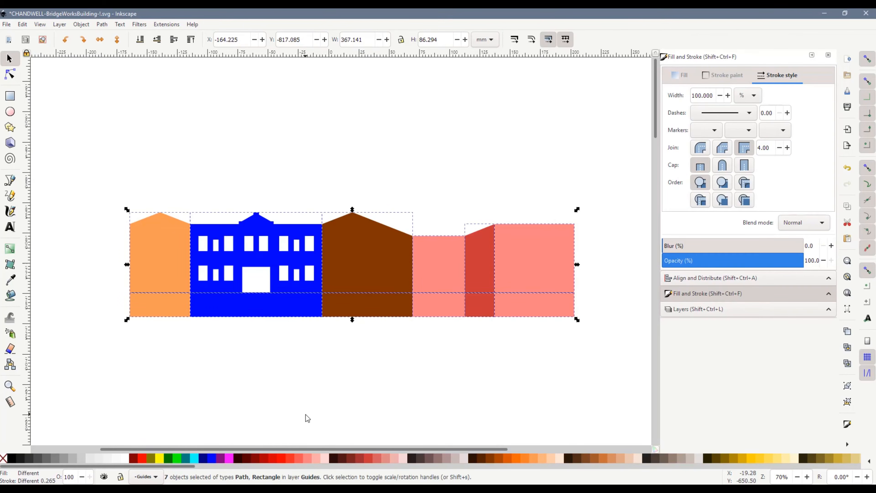
scroll(472, 359, "down", 3, "ctrl")
scroll(472, 360, "down", 5)
scroll(472, 359, "down", 2, "ctrl")
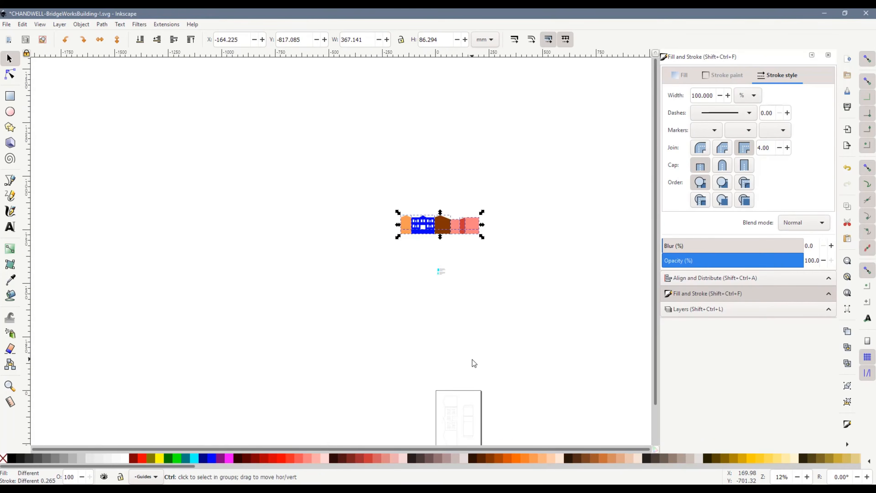
scroll(472, 359, "down", 3)
left_click_drag(418, 291, 533, 392)
left_click_drag(461, 342, 274, 175)
Add a text note beneath the old templates reading "TRY ONE - TOO LOW, EXTENSION ON WRONG SIDE,"
scroll(262, 169, "up", 4, "ctrl")
scroll(220, 193, "up", 2)
left_click(212, 288)
left_click(10, 227)
left_click(153, 320)
type("Bri")
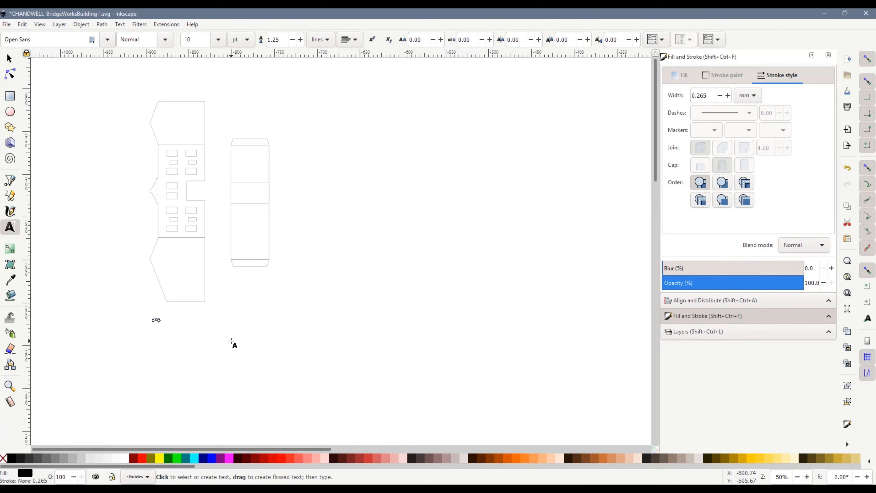
scroll(232, 342, "up", 5, "ctrl")
type("ONE - TOO LOW,")
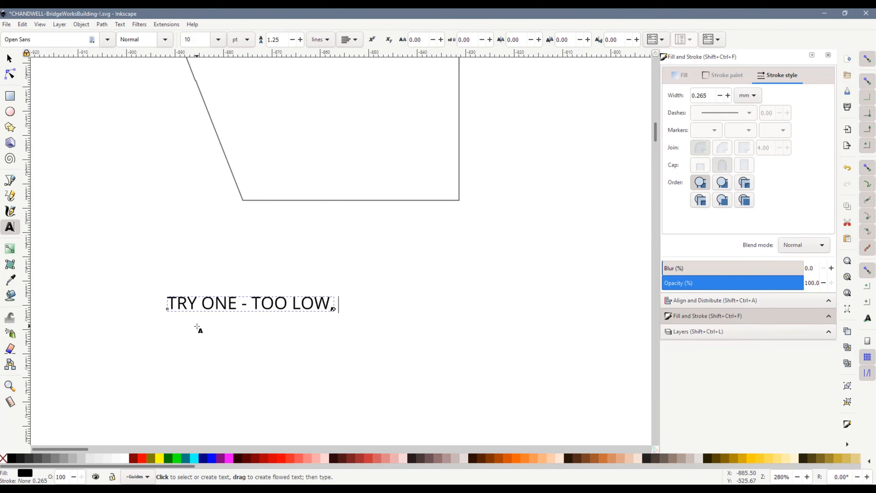
type(" EXTENSION ON WRONG SIDE,")
key("Return")
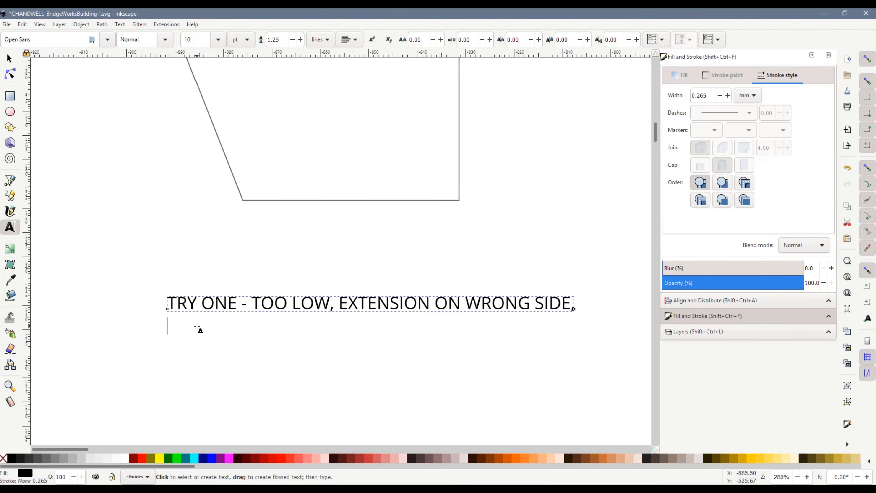
Add the second line "WINDOW ROWS TOO CLOSE" to the note and shift the note slightly up and right beneath the old templates
type("STORI")
key("BackSpace")
key("BackSpace")
key("BackSpace")
key("BackSpace")
key("BackSpace")
key("BackSpace")
key("BackSpace")
key("Return")
type("WINDOES")
key("BackSpace")
key("BackSpace")
type("W ROWS TOO CLOSE")
left_click(9, 58)
scroll(363, 316, "down", 4)
left_click_drag(341, 318, 373, 305)
left_click(424, 339)
Frame the old templates and note with a rectangle about 181 by 277 mm, with no fill and a 0.2 mm black outline
scroll(470, 257, "down", 2)
key("r")
left_click_drag(380, 123, 491, 292)
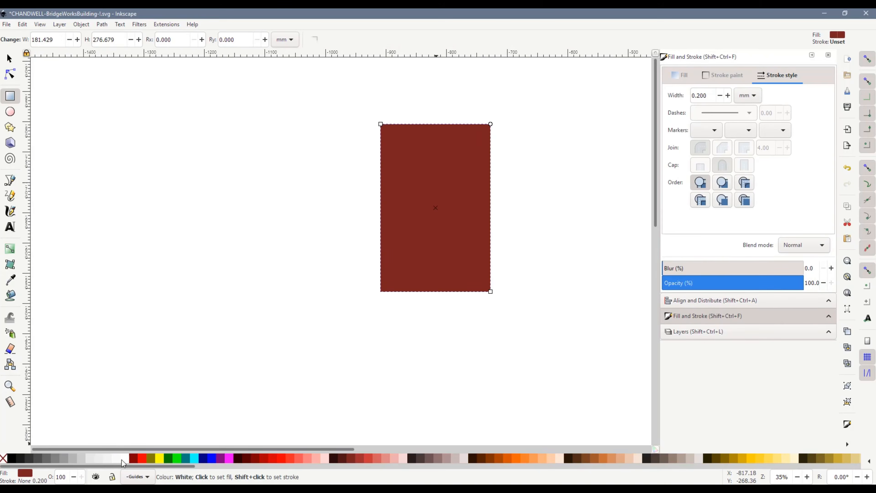
left_click(5, 459)
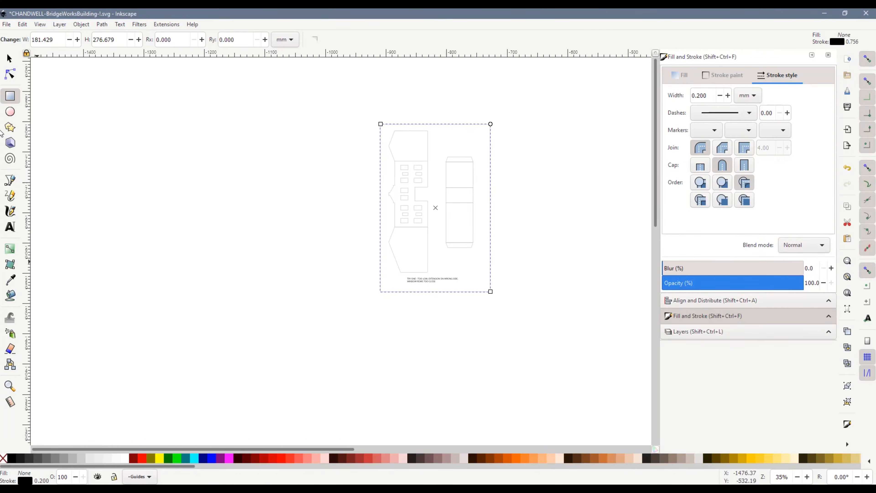
Move the framed old templates and their note together further left across the canvas
key("s")
left_click_drag(347, 107, 568, 342)
left_click_drag(446, 220, 332, 221)
left_click(545, 354)
Duplicate the whole coloured wall row with its ground line and place the copy directly below the window legend
left_click_drag(335, 448, 631, 448)
left_click_drag(234, 94, 549, 180)
key("ctrl+d")
left_click_drag(383, 160, 378, 369)
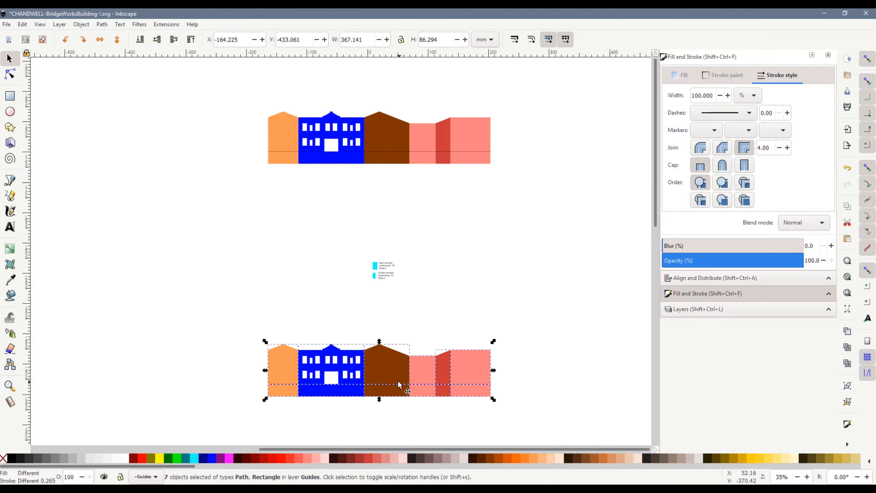
Give every piece of the duplicated wall row a white fill and a dark grey outline
scroll(379, 293, "down", 5)
scroll(376, 279, "up", 2, "ctrl")
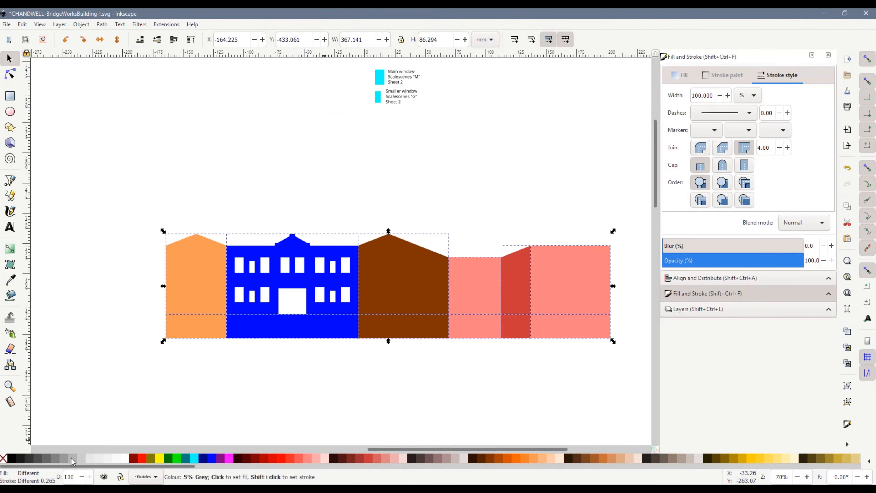
left_click(128, 460)
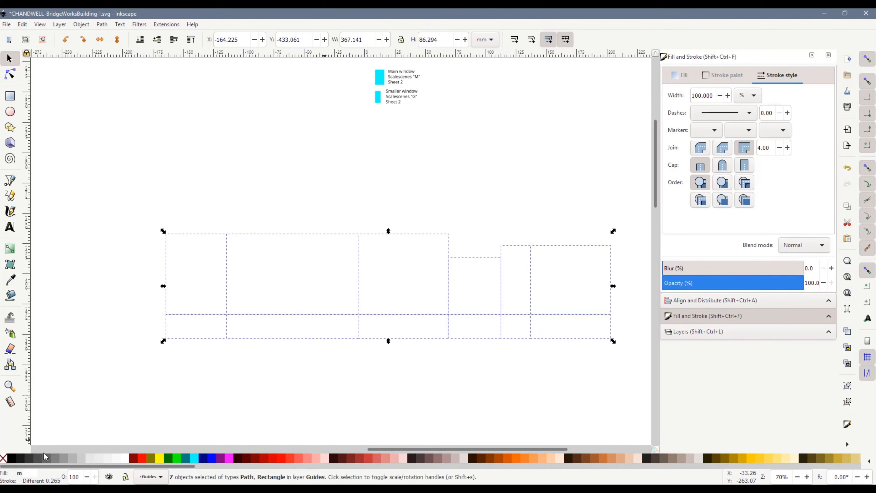
left_click(16, 459, "shift")
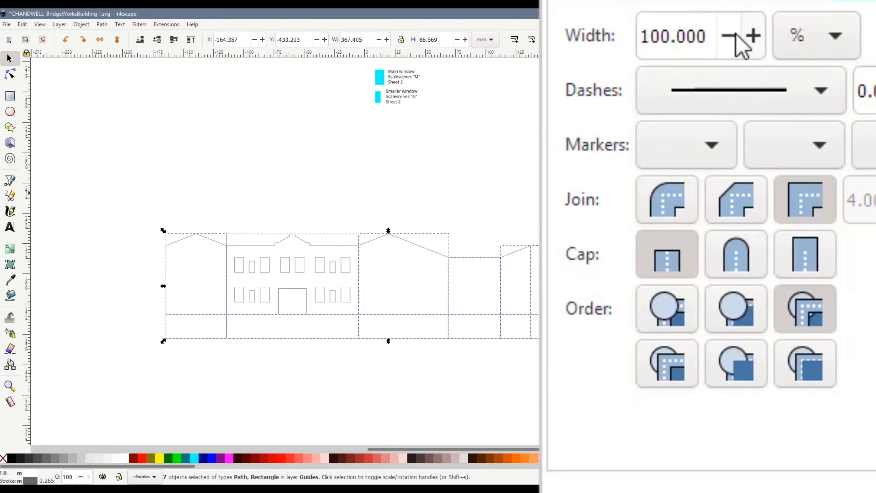
Set the duplicated wall row's stroke width to 0.2 mm
left_click(803, 48)
left_click(804, 7)
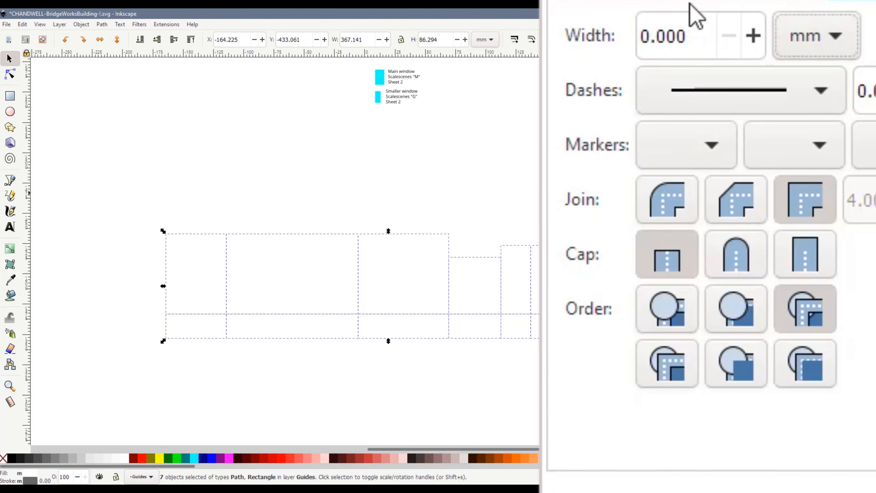
left_click(668, 36)
key("BackSpace")
type("2")
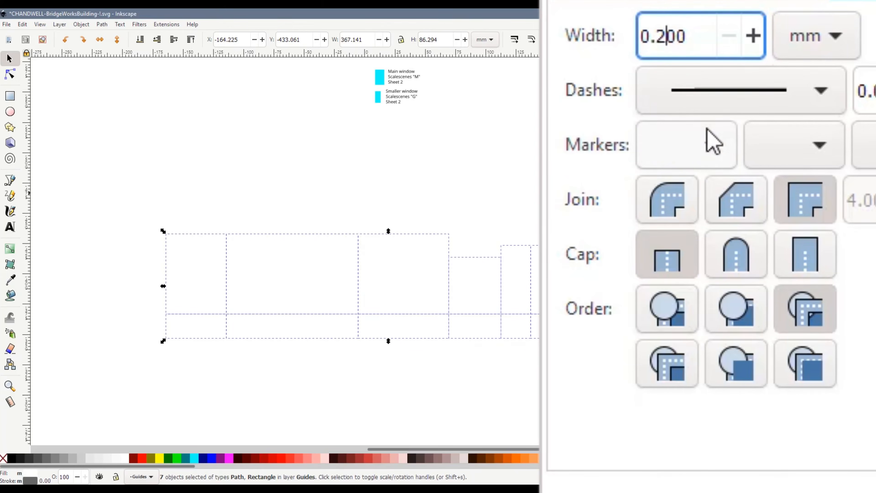
key("Return")
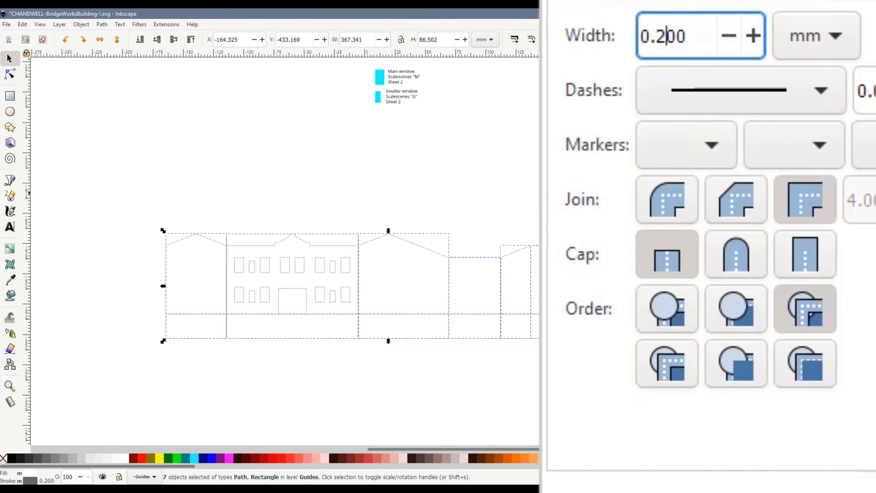
left_click(437, 365)
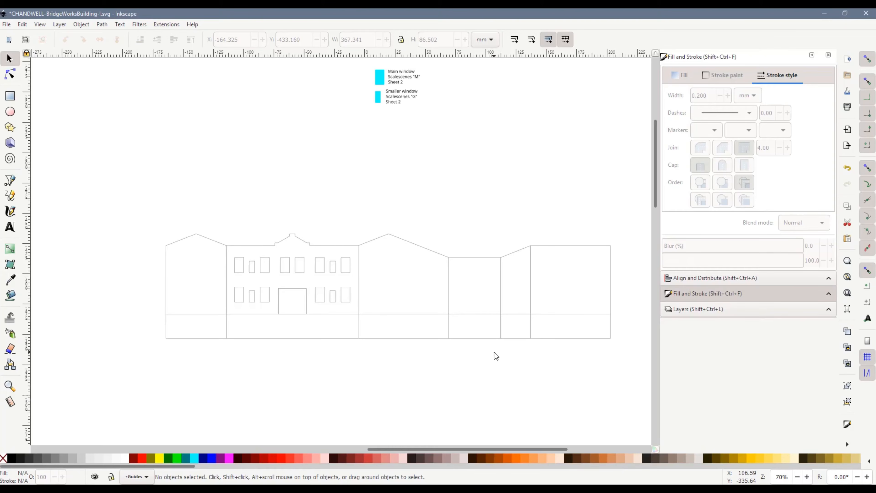
Move the outlined wall row down to the canvas just left of the blank page, at about X -400, Y 51 mm
scroll(430, 340, "down", 3, "ctrl")
scroll(448, 349, "down", 5)
key("ctrl+a")
left_click_drag(378, 241, 279, 405)
key("Escape")
scroll(334, 398, "down", 3)
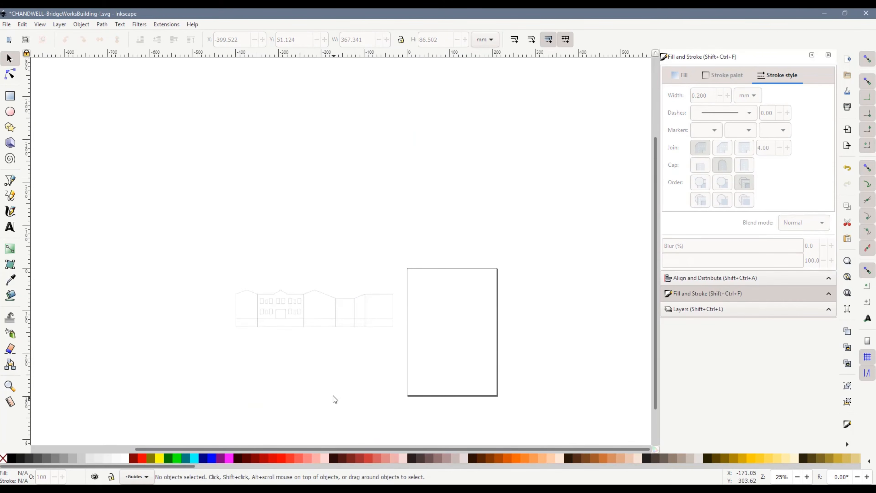
Group the outlined row's three sloping-roof walls with their ground line, rotate the group 90° clockwise and place it on the page's lower half
scroll(326, 322, "up", 2, "ctrl")
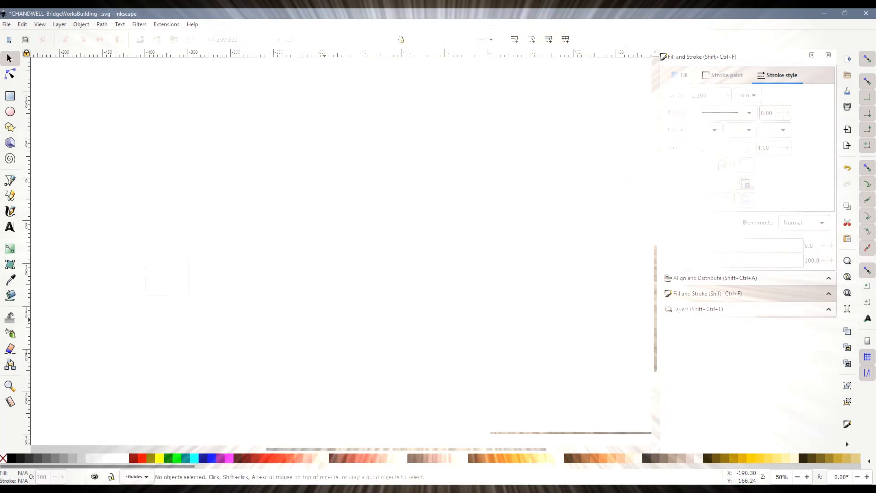
left_click_drag(282, 180, 402, 271)
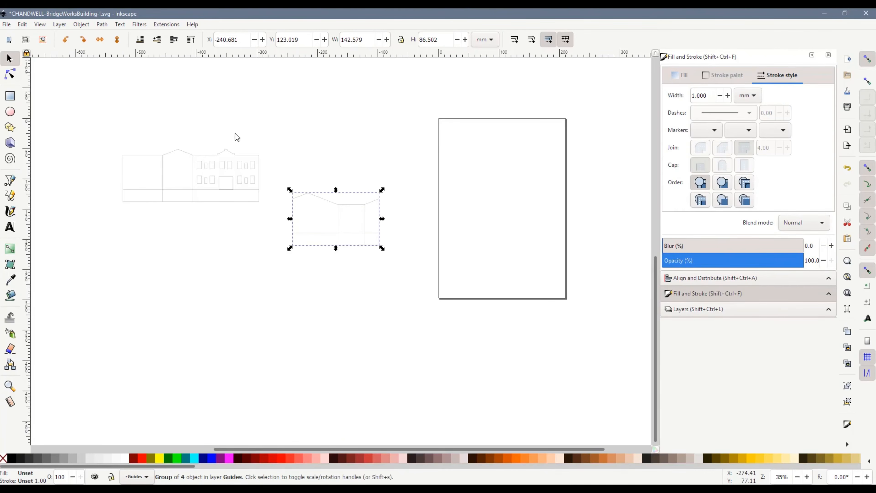
left_click(83, 40)
left_click_drag(344, 227, 546, 250)
Rotate the windowed front wall group 90° counter-clockwise and snap it base to base beside the other group, at about X 23.9, Y 46.9 mm
left_click_drag(73, 126, 308, 246)
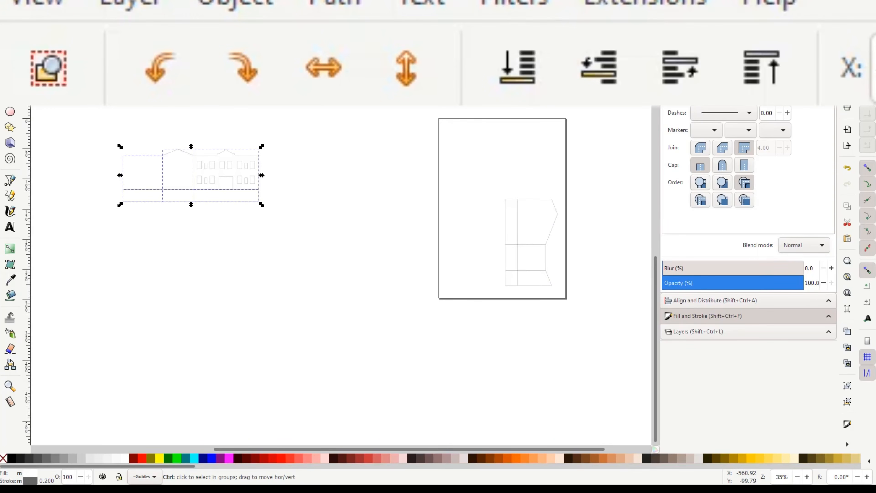
key("ctrl+bracketleft")
left_click_drag(207, 176, 496, 216)
scroll(534, 198, "up", 2)
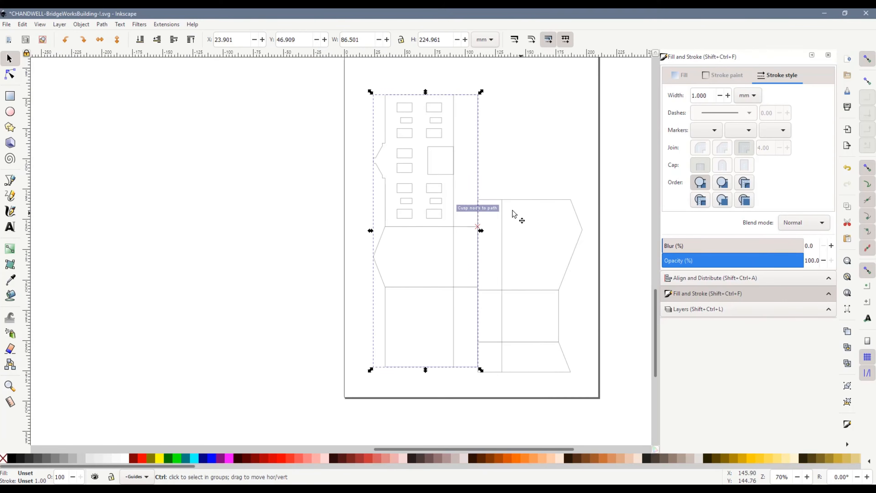
Slide the sloping-roof wall group along the shared base line until its lower corner snaps to the front wall group's bottom corner
left_click(498, 366)
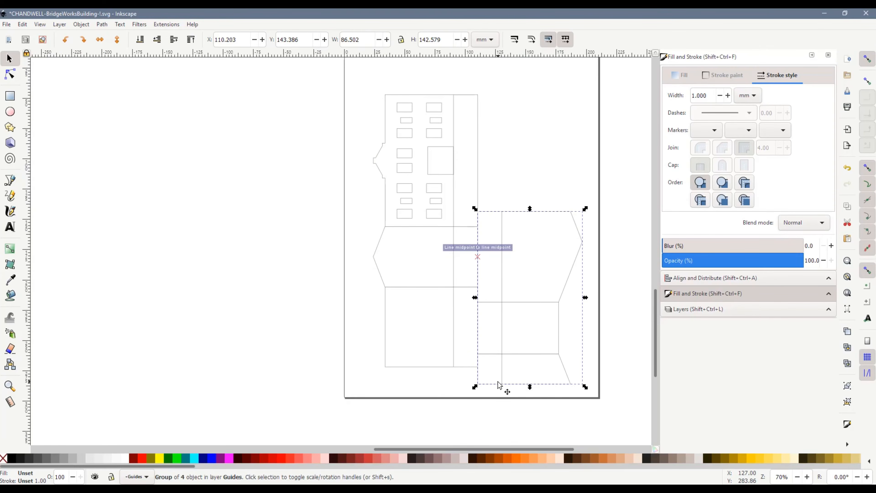
left_click_drag(498, 378, 500, 364)
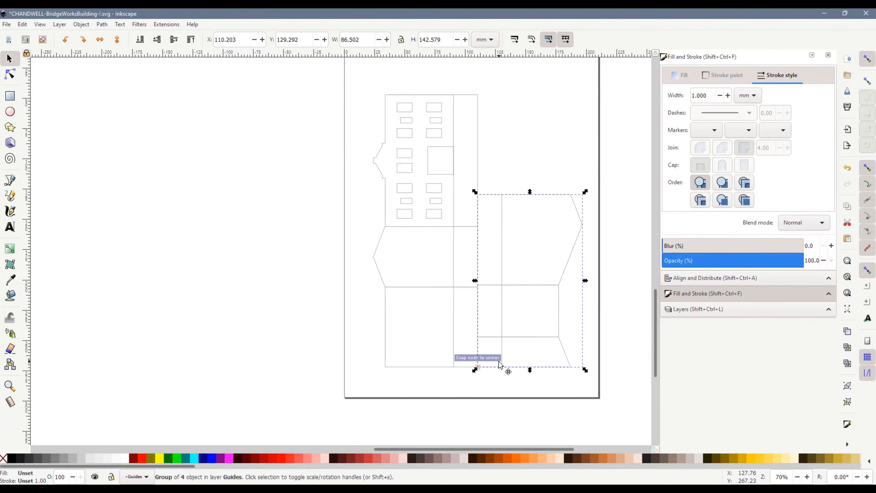
left_click(526, 175)
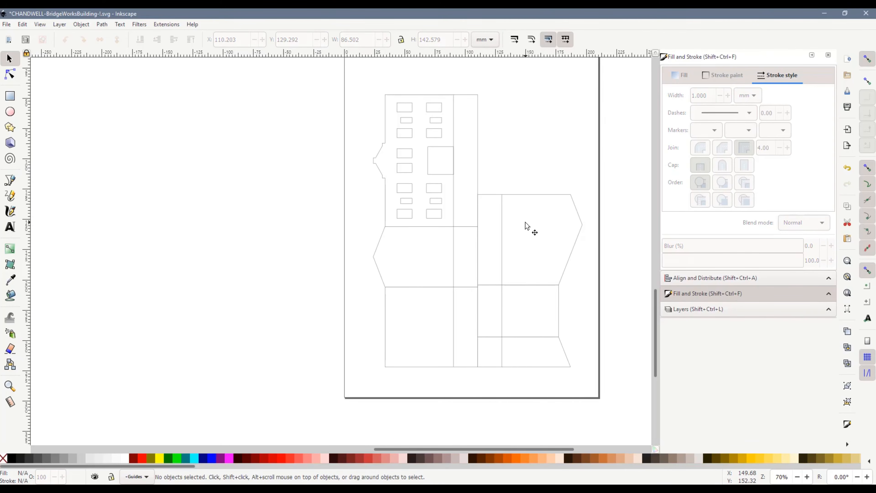
Draw a rectangle about 76.8 mm wide and 8.6 mm high along the upper end of the front wall strip
scroll(500, 336, "up", 5)
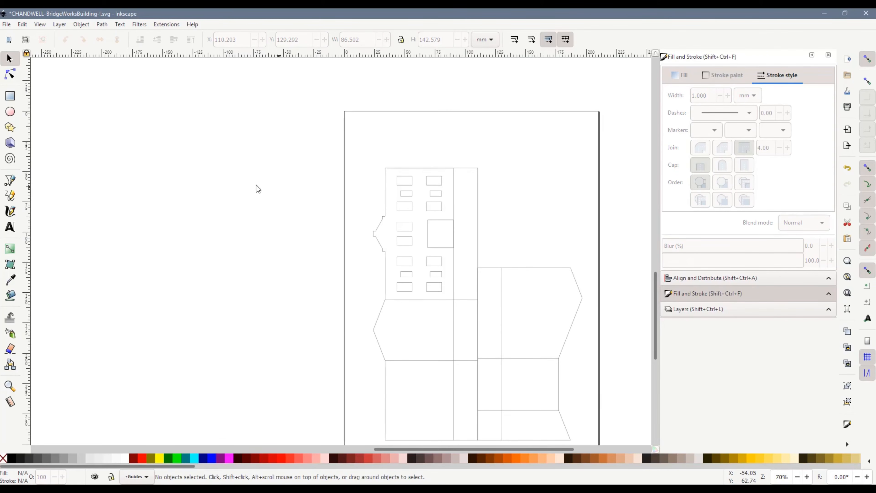
left_click(10, 96)
scroll(434, 150, "up", 3)
left_click_drag(295, 200, 503, 145)
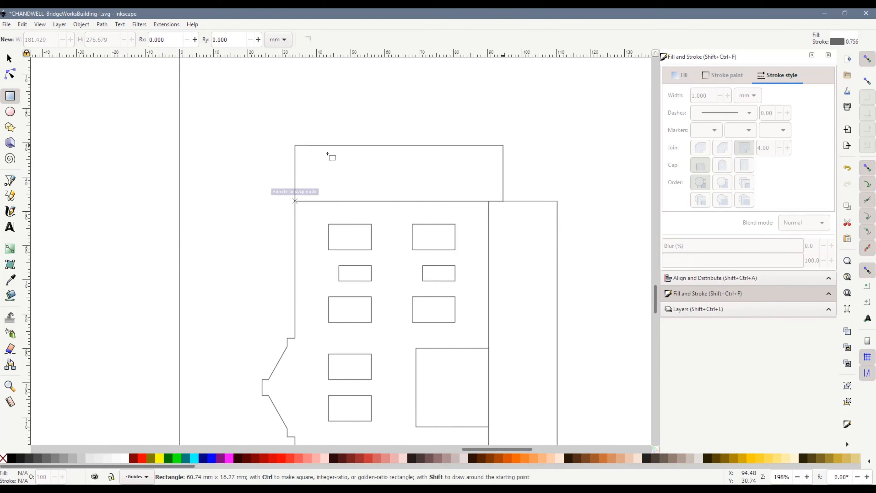
left_click(10, 60)
left_click_drag(505, 201, 558, 204)
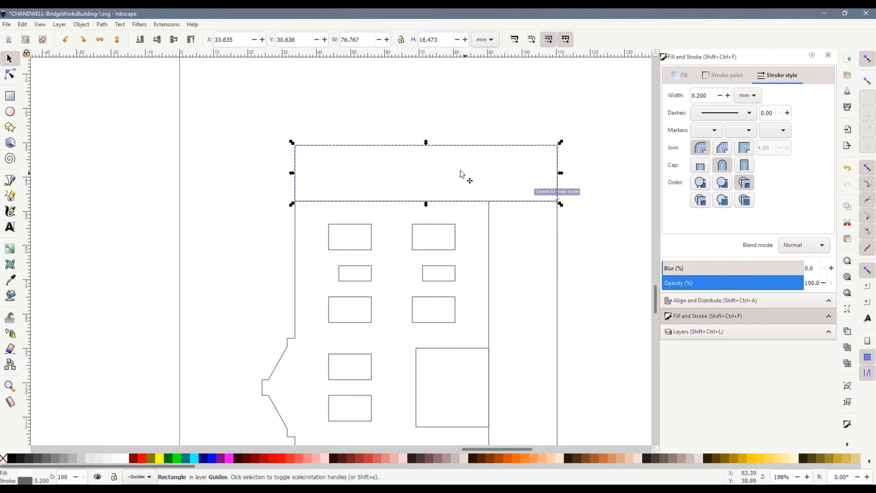
left_click_drag(425, 143, 431, 169)
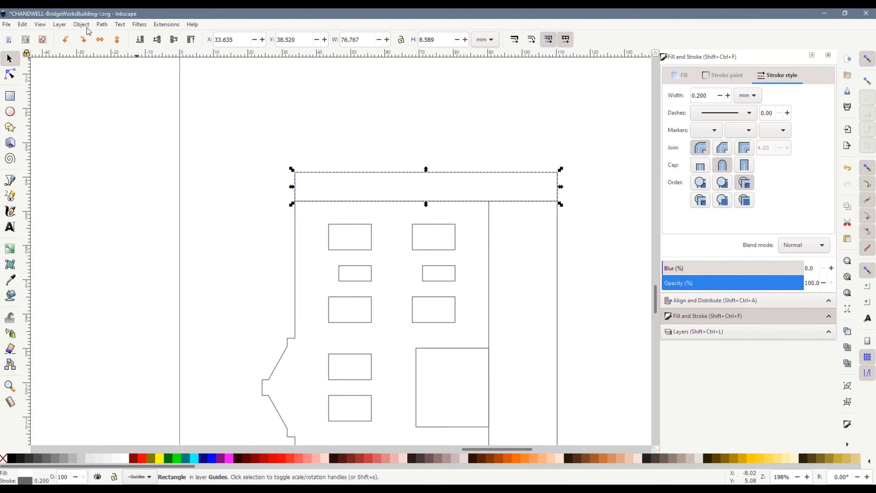
Convert the rectangle to a path and pull both outer corners inward about 5 mm to form a tapered glue tab
left_click(83, 24)
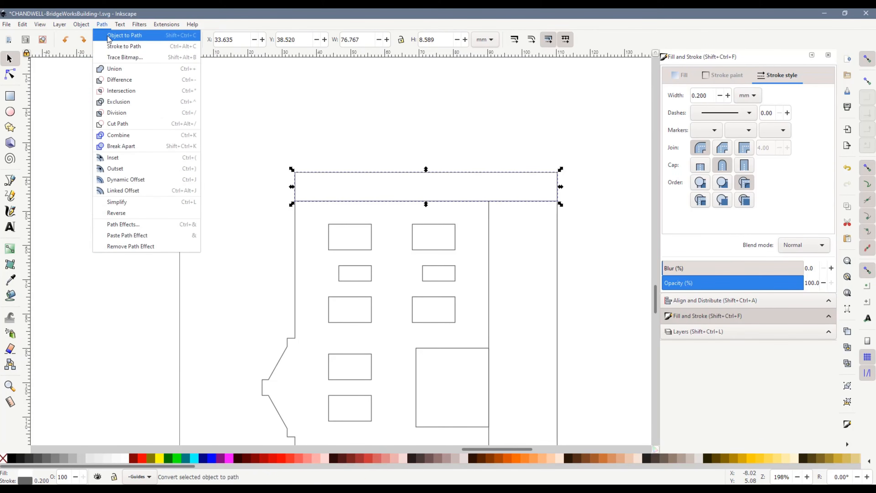
left_click(109, 35)
left_click(10, 74)
left_click_drag(296, 172, 312, 171)
left_click_drag(558, 171, 538, 172)
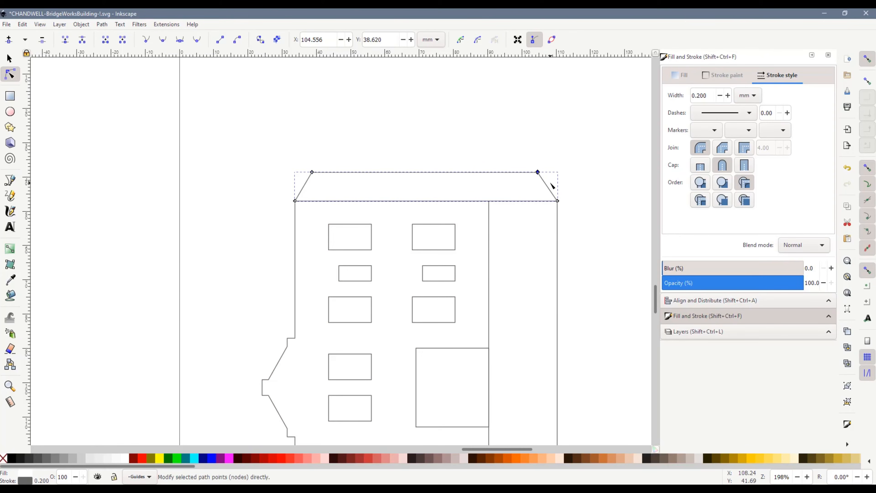
Duplicate the glue tab, flip the copy vertically and snap it to the strip's lower end at about X 33.6, Y 271.7 mm
left_click(9, 58)
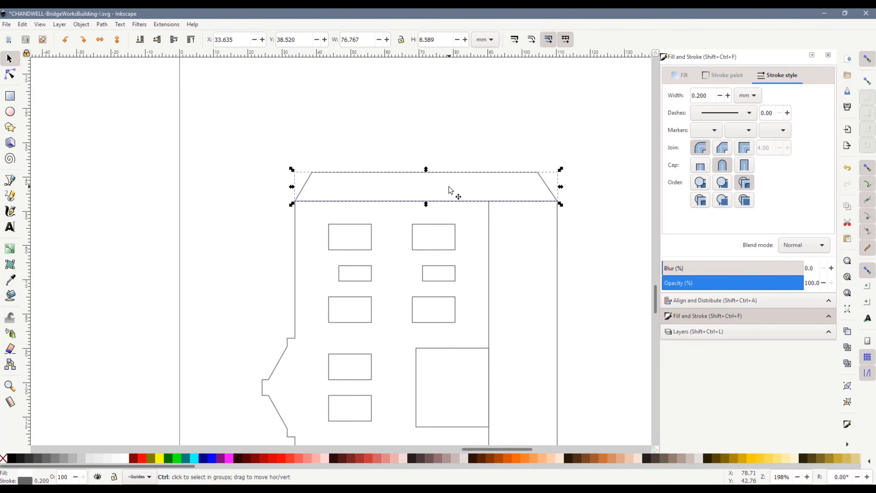
left_click(117, 39)
left_click_drag(503, 188, 250, 293)
scroll(236, 142, "down", 18)
scroll(249, 188, "up", 3)
scroll(237, 169, "down", 2)
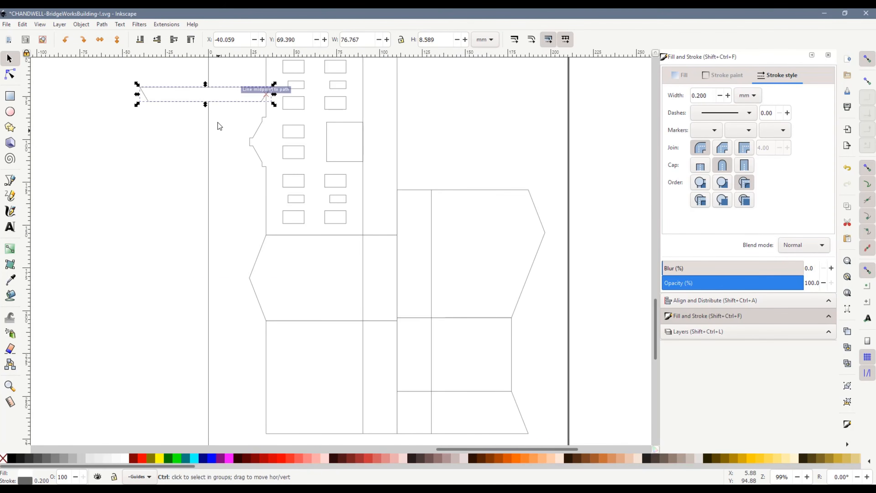
left_click_drag(234, 108, 205, 361)
scroll(219, 196, "down", 10)
left_click_drag(224, 187, 383, 273)
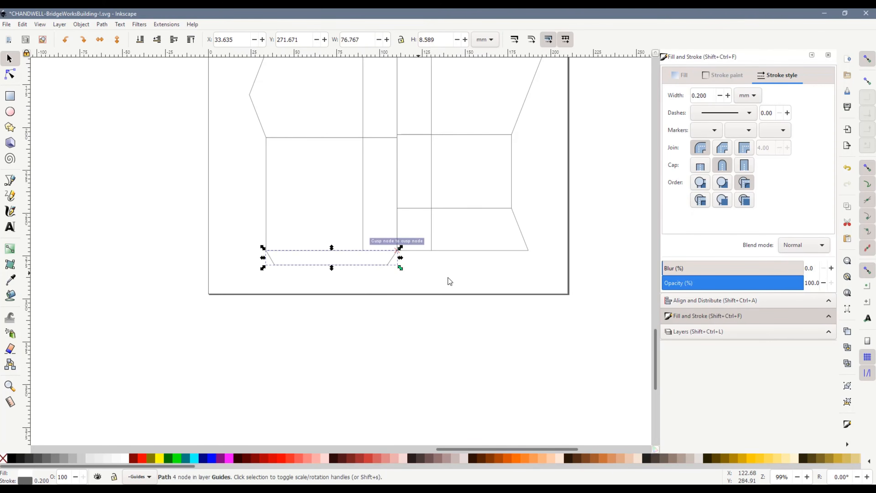
left_click(448, 283)
Move both wall groups and both glue tabs together up the page to about X 20.7, Y 20.9 mm
scroll(444, 232, "down", 2)
scroll(500, 269, "up", 4)
left_click_drag(525, 345, 287, 93)
left_click_drag(392, 165, 390, 149)
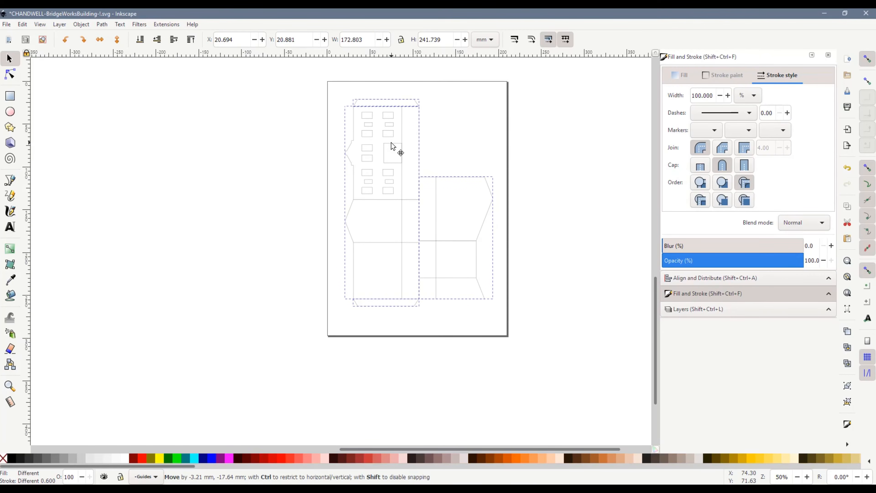
Save the drawing and print one copy of all pages on the Canon MG5700 series Printer WS
left_click(570, 197)
key("ctrl+s")
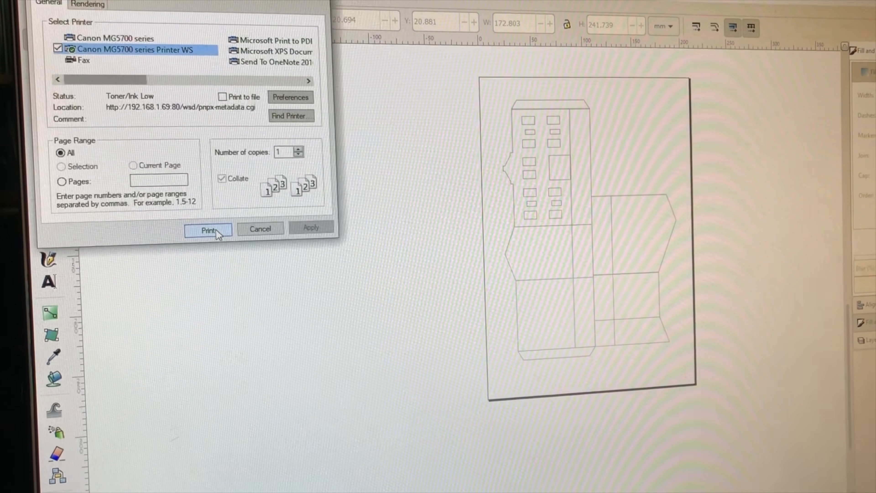
left_click(215, 229)
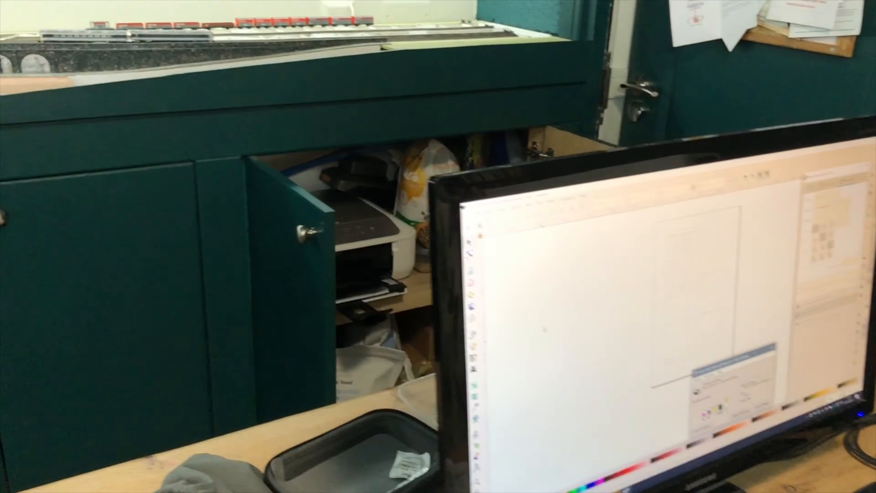